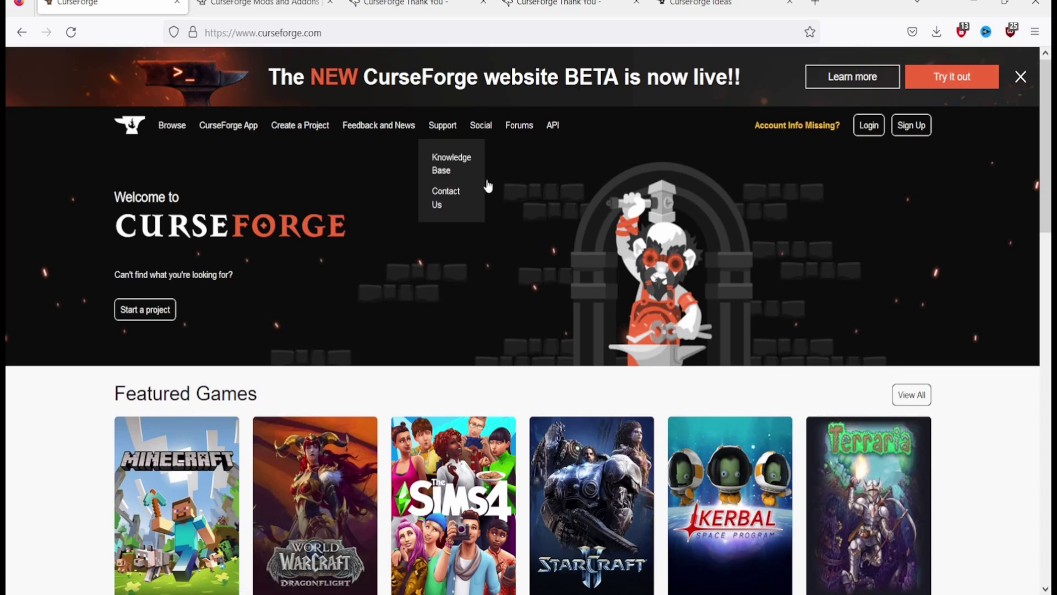
Open The Sims 4 mods on CurseForge and choose to install WonderfulWhims with the CurseForge app.
{"action": "left_click", "coordinate": [469, 433]}
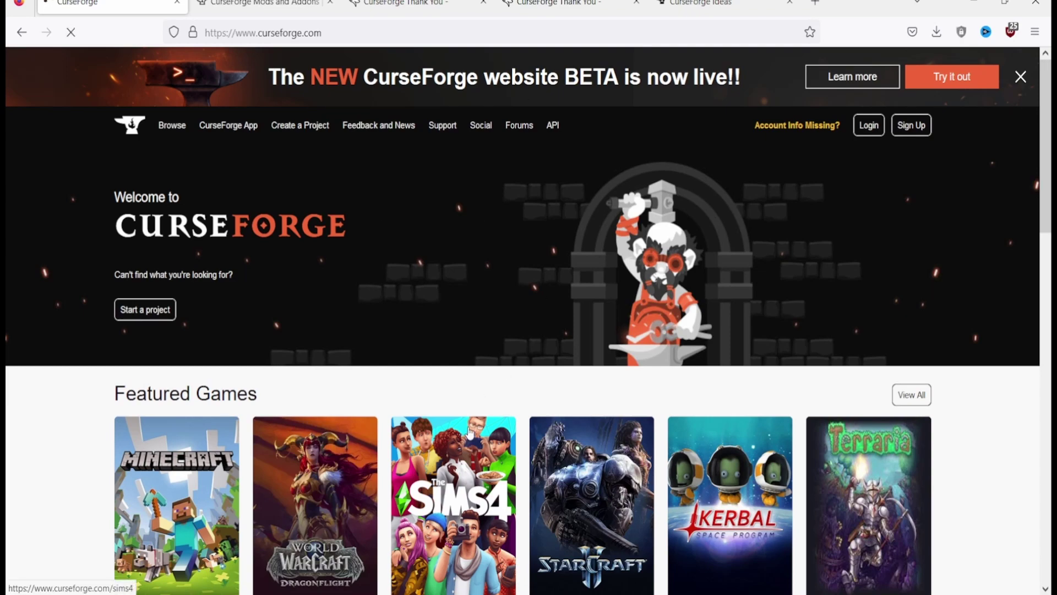
{"action": "scroll", "coordinate": [1011, 406], "scroll_direction": "down", "scroll_amount": 3}
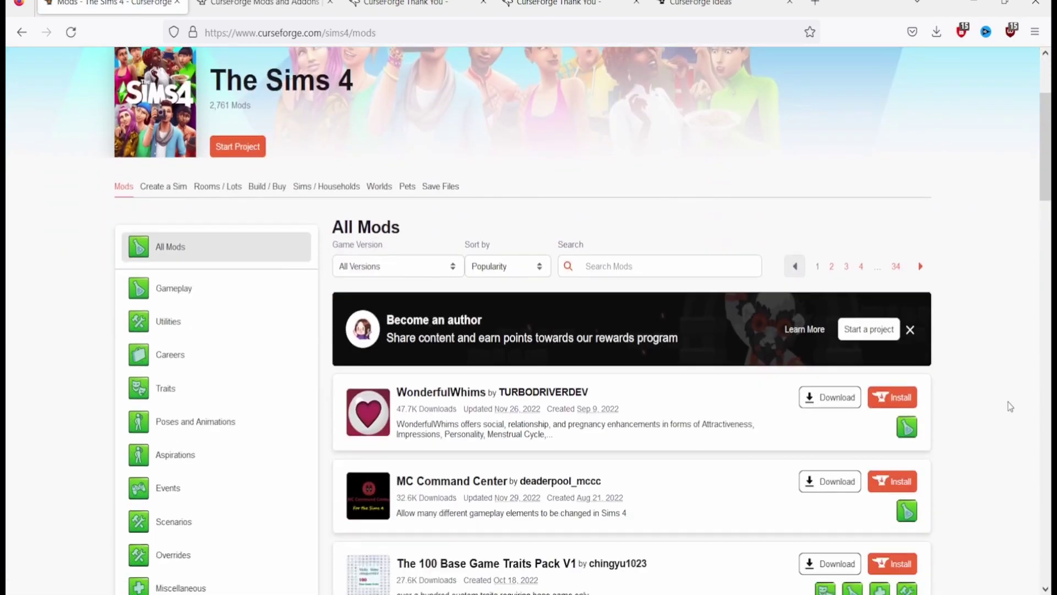
{"action": "scroll", "coordinate": [1011, 406], "scroll_direction": "down", "scroll_amount": 3}
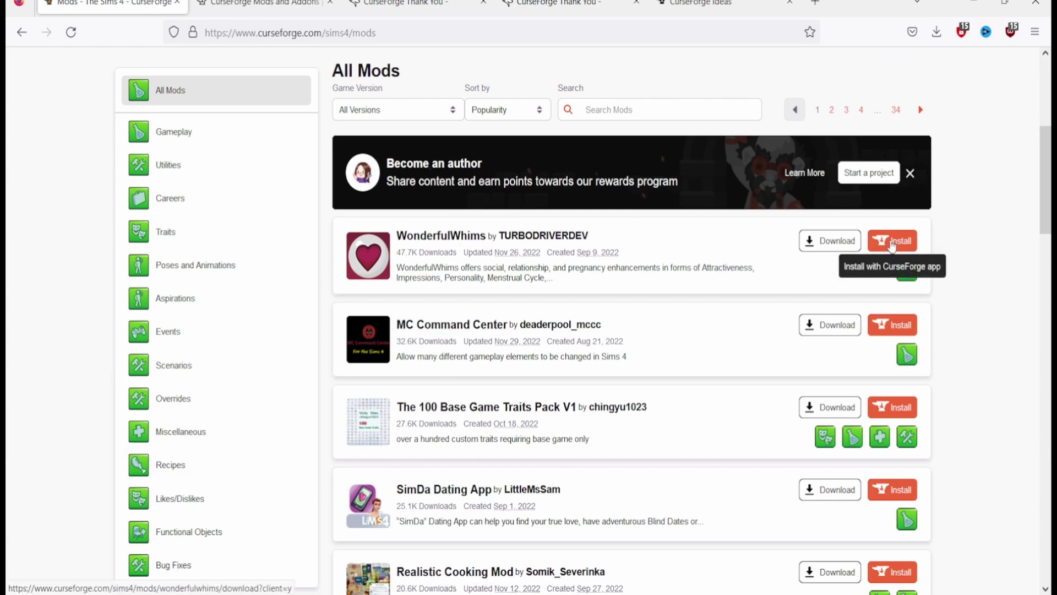
{"action": "left_click", "coordinate": [892, 242]}
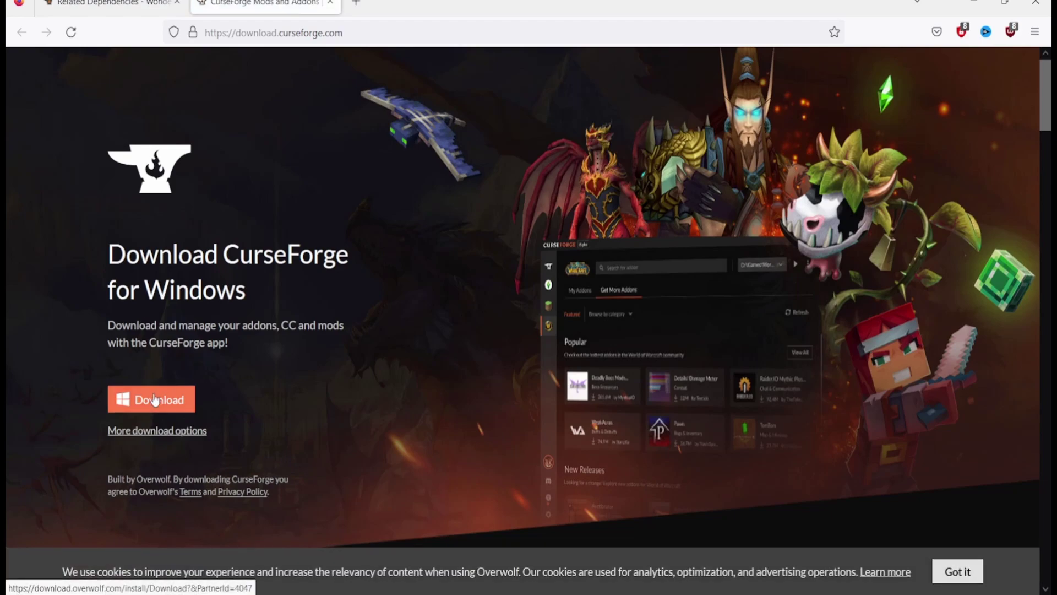
Download the Windows version of CurseForge as CurseForge - Installer.exe to My Passport (G:), replacing the existing file.
{"action": "left_click", "coordinate": [156, 430]}
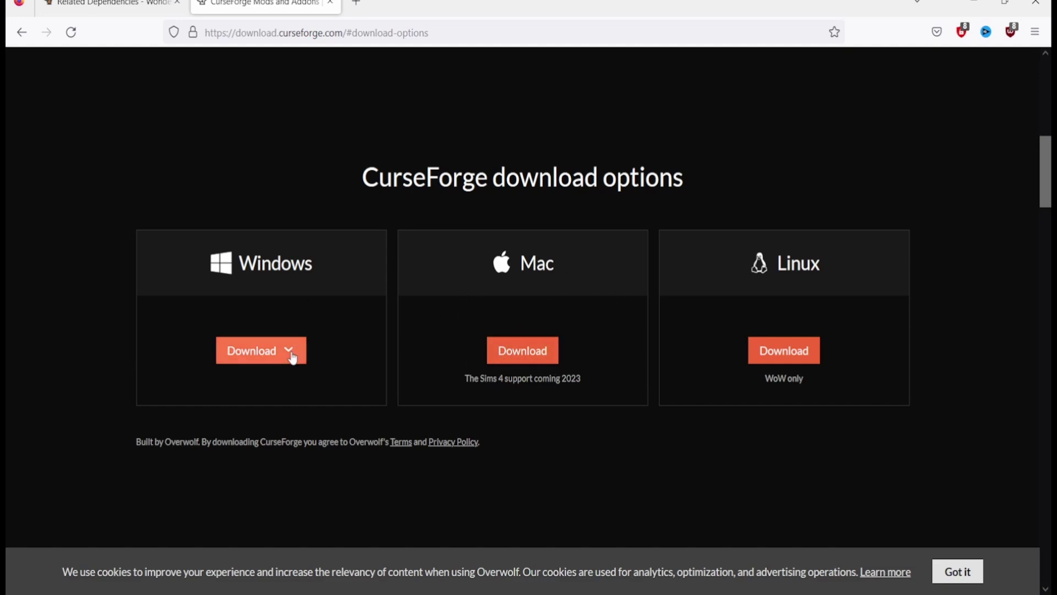
{"action": "left_click", "coordinate": [261, 353]}
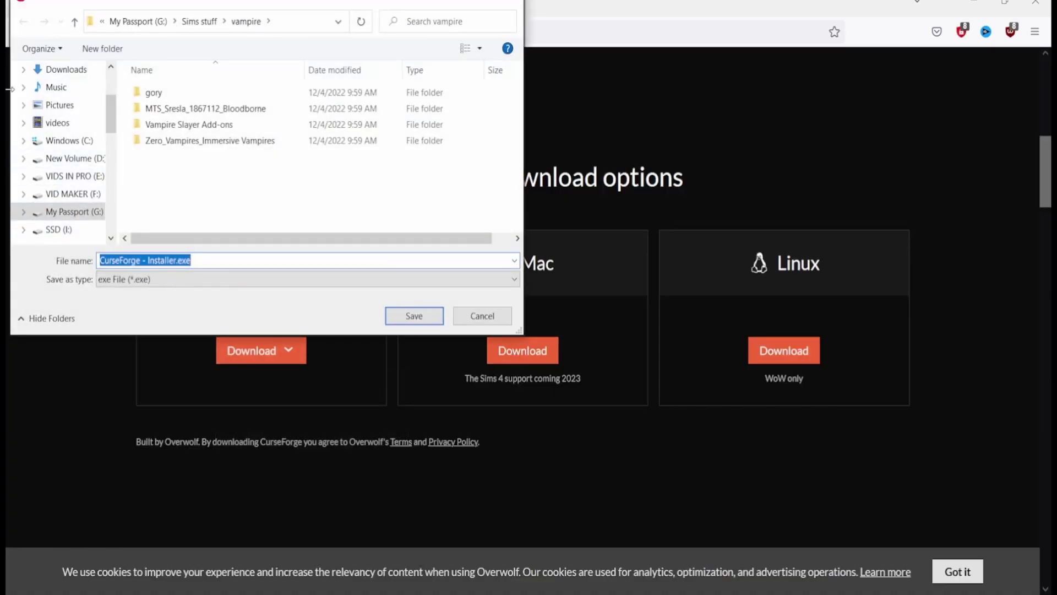
{"action": "left_click", "coordinate": [132, 20]}
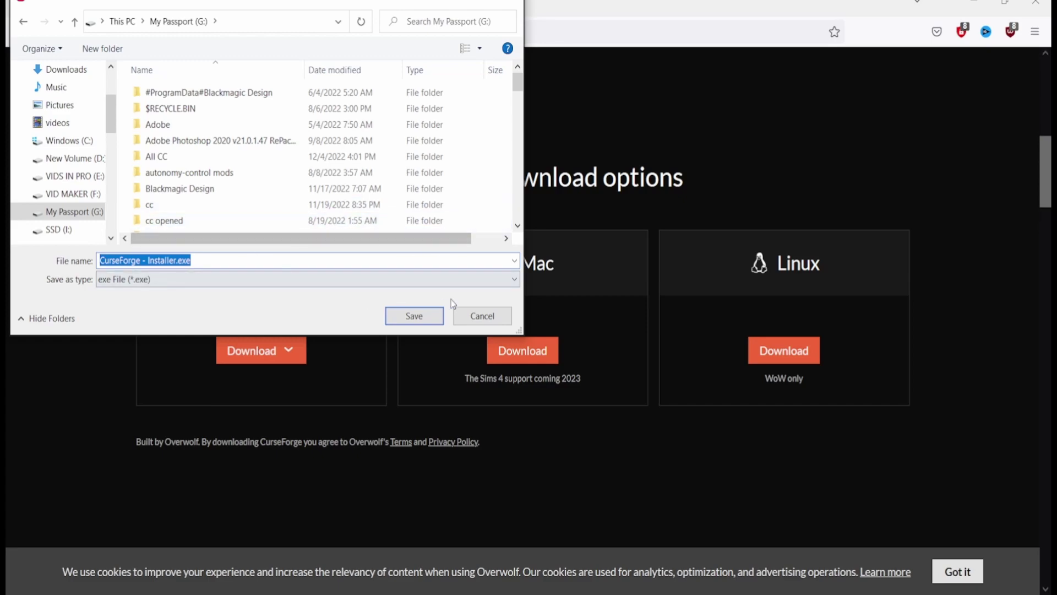
{"action": "key", "text": "Return"}
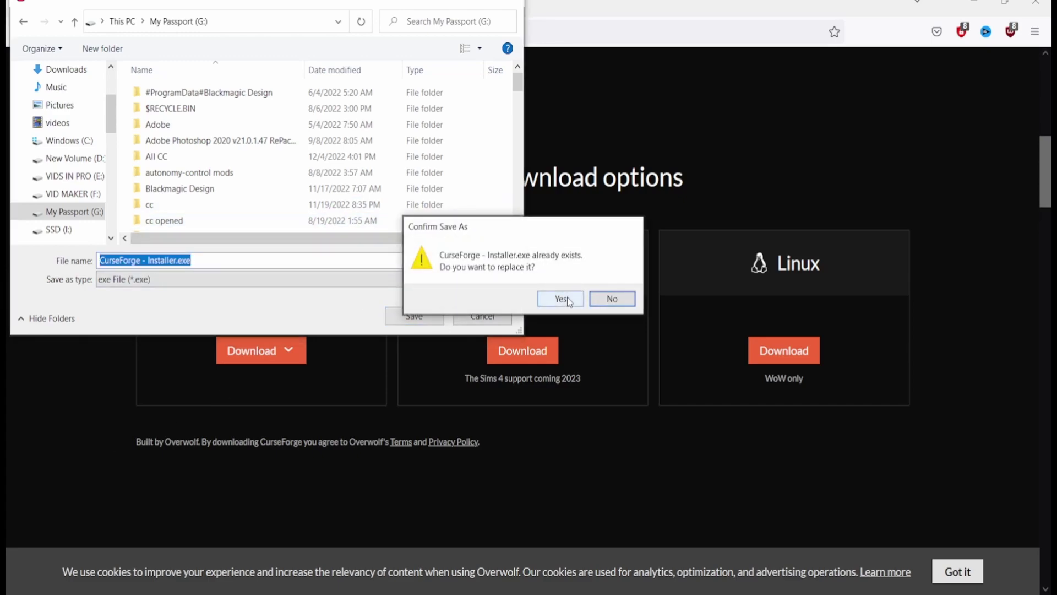
{"action": "left_click", "coordinate": [560, 298]}
Run CurseForge - Installer.exe from the download folder and continue past the welcome page in English.
{"action": "left_click", "coordinate": [936, 31]}
{"action": "left_click", "coordinate": [925, 65]}
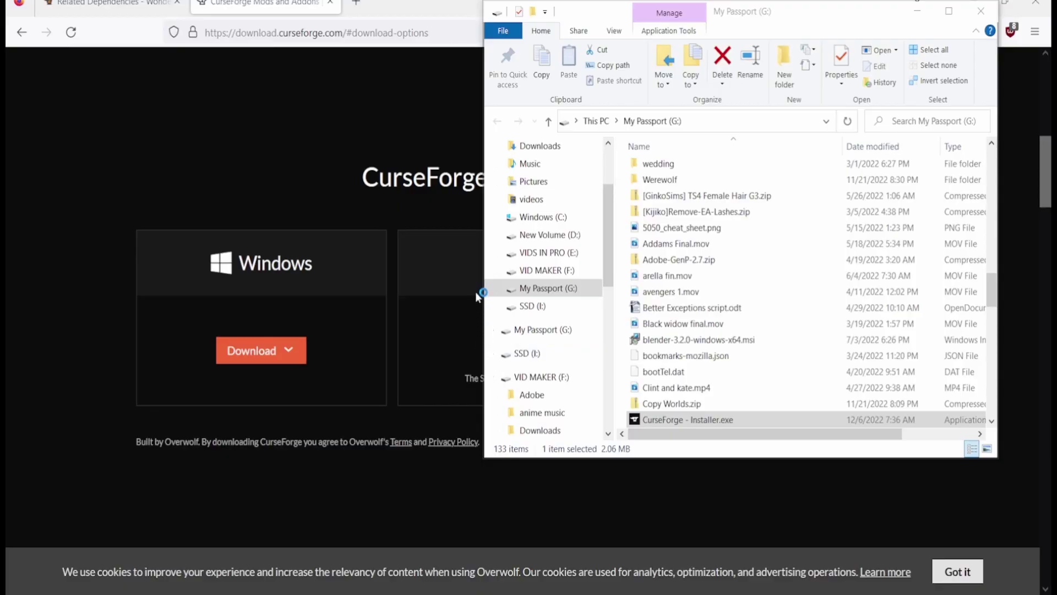
{"action": "left_click", "coordinate": [675, 423]}
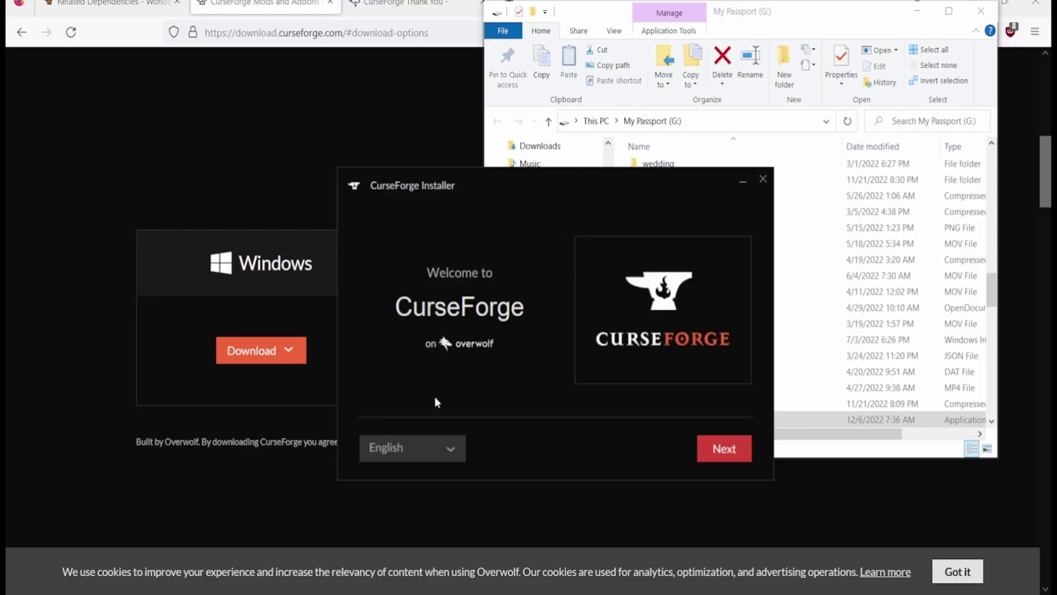
{"action": "left_click", "coordinate": [698, 446]}
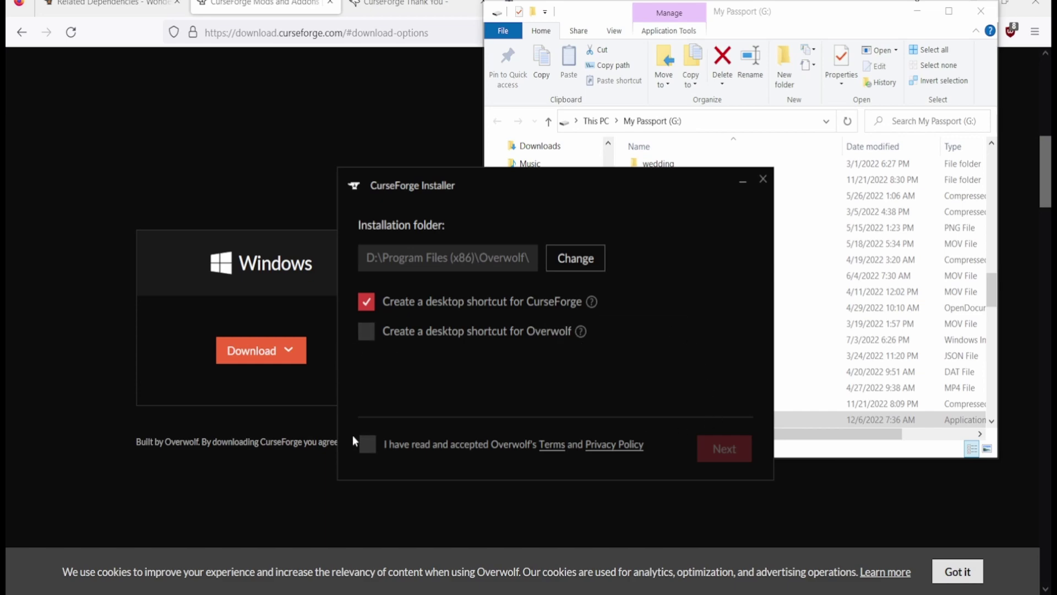
Accept Overwolf's terms and install CurseForge to I:\overwolf without adding the Outplayed app.
{"action": "left_click", "coordinate": [368, 440]}
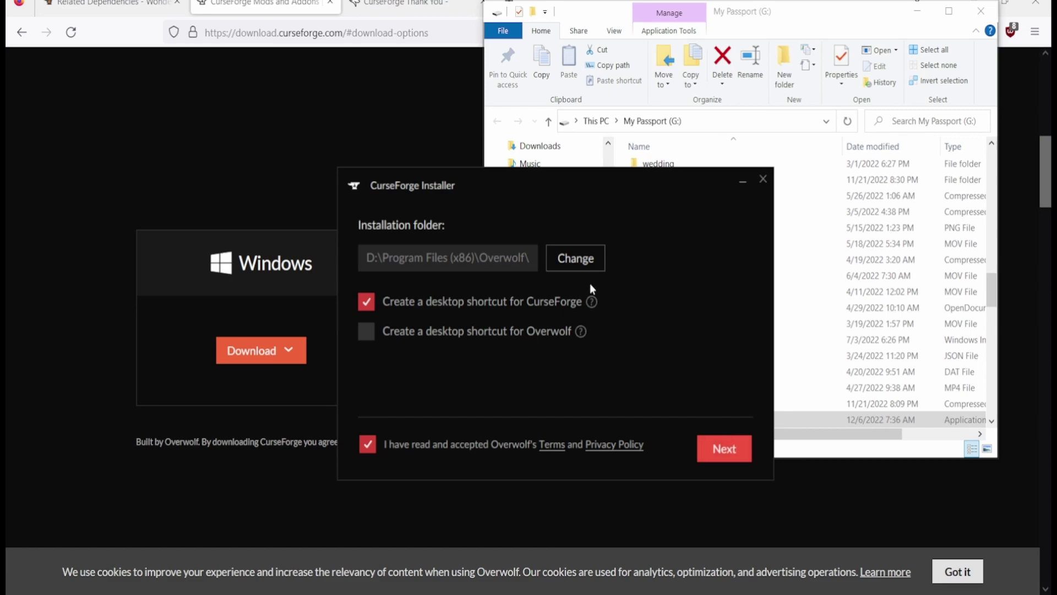
{"action": "left_click", "coordinate": [575, 254]}
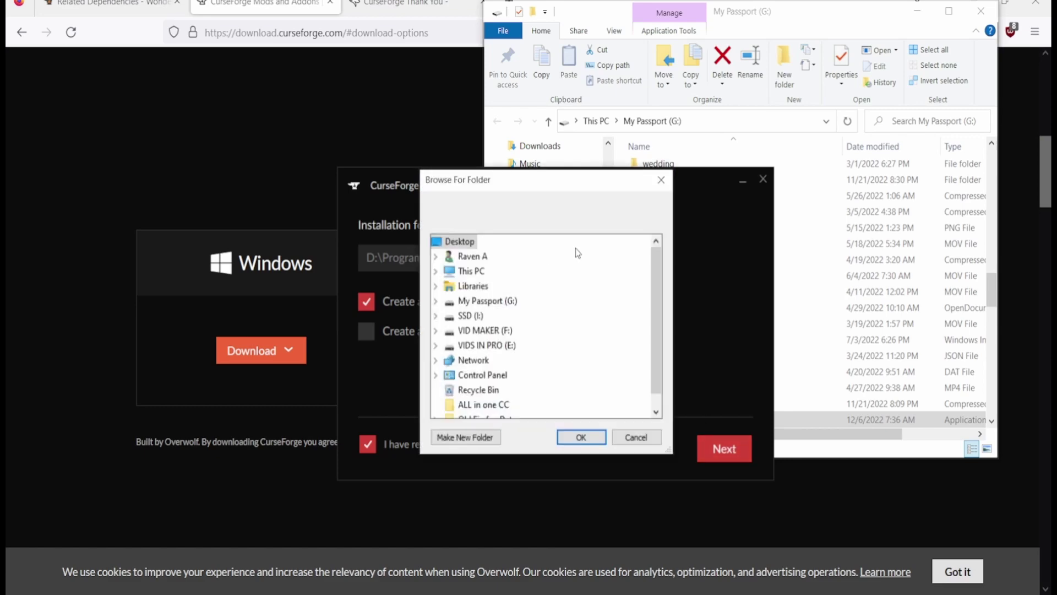
{"action": "left_click", "coordinate": [659, 182]}
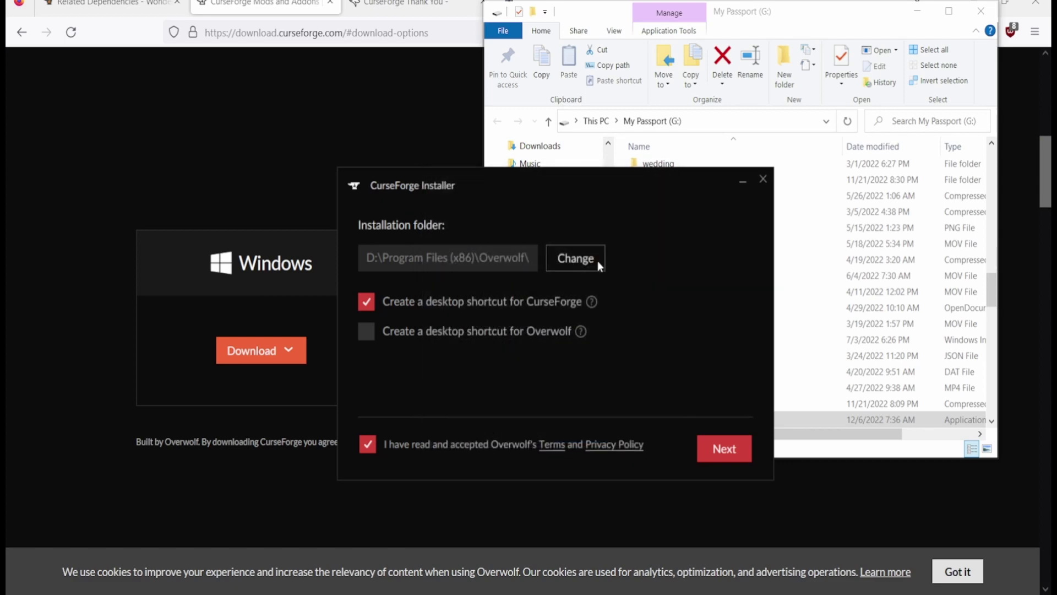
{"action": "left_click", "coordinate": [598, 267]}
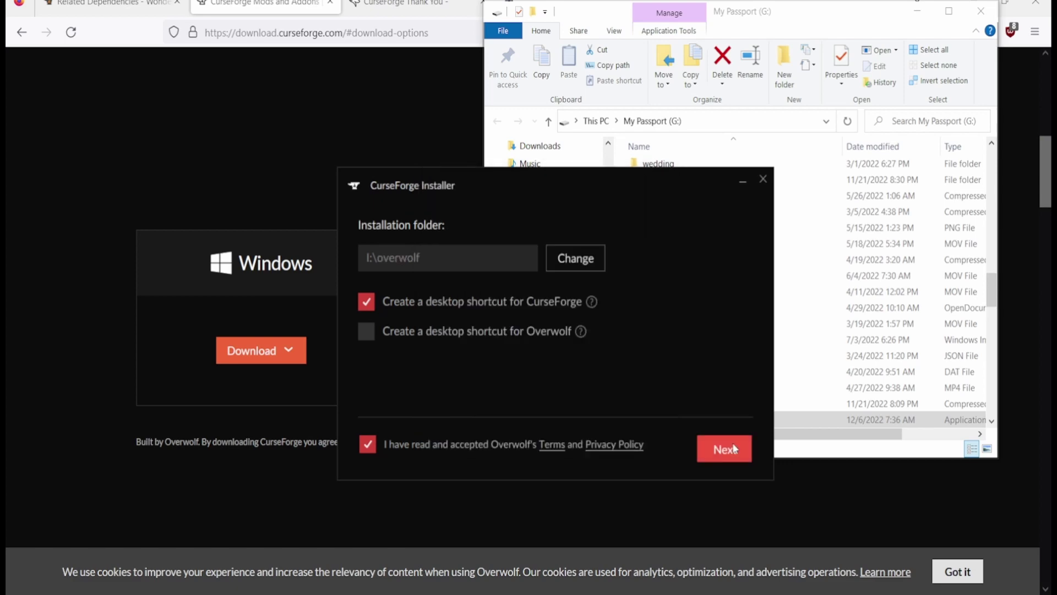
{"action": "left_click", "coordinate": [733, 443]}
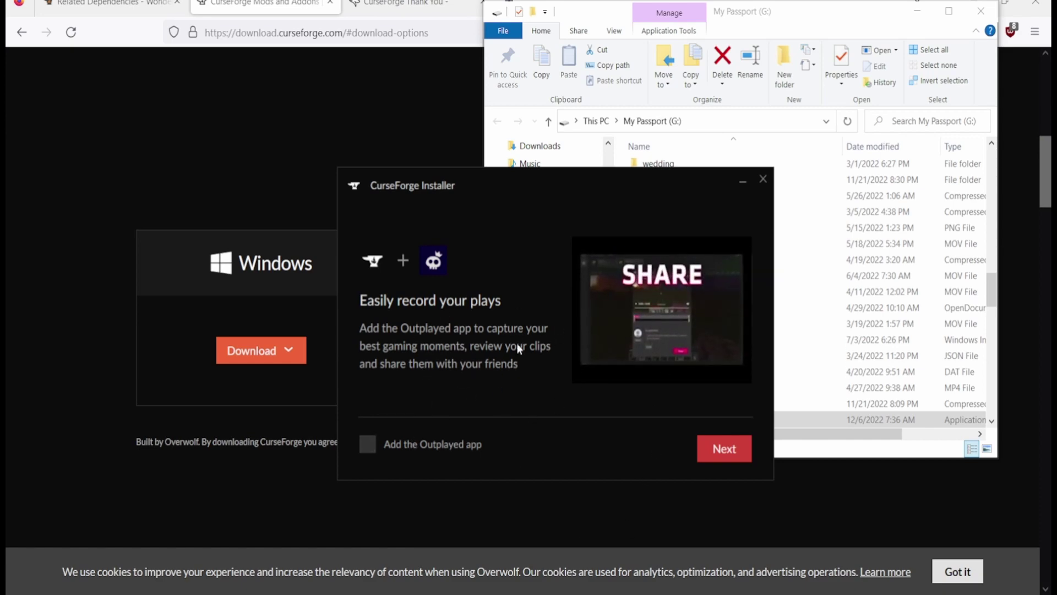
{"action": "left_click", "coordinate": [726, 450]}
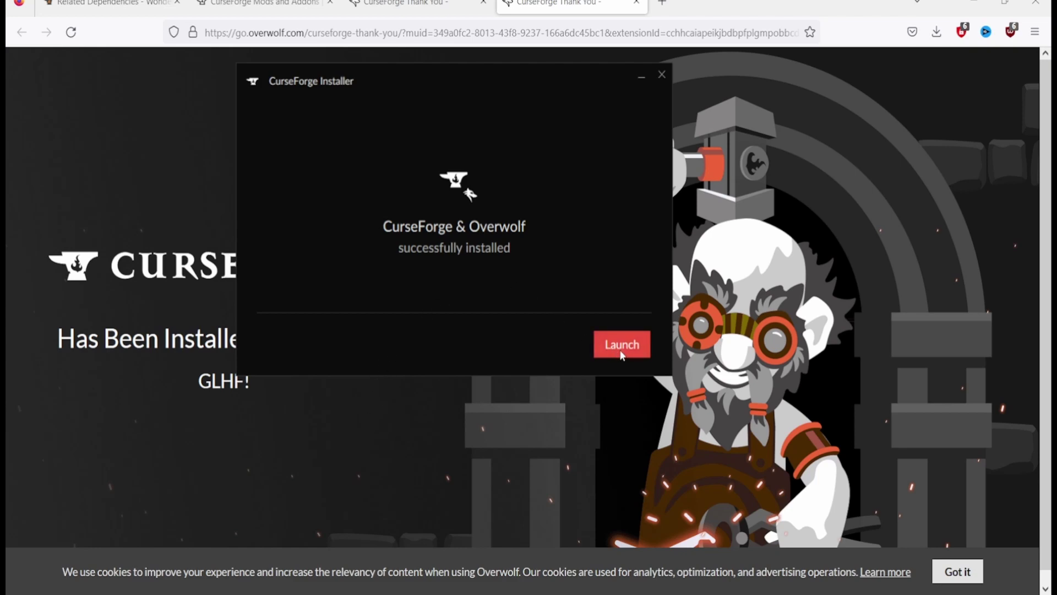
Launch CurseForge from the installer and go through its whole introduction until the search for installed games starts.
{"action": "left_click_drag", "start_coordinate": [490, 91], "coordinate": [637, 76]}
{"action": "left_click", "coordinate": [778, 345]}
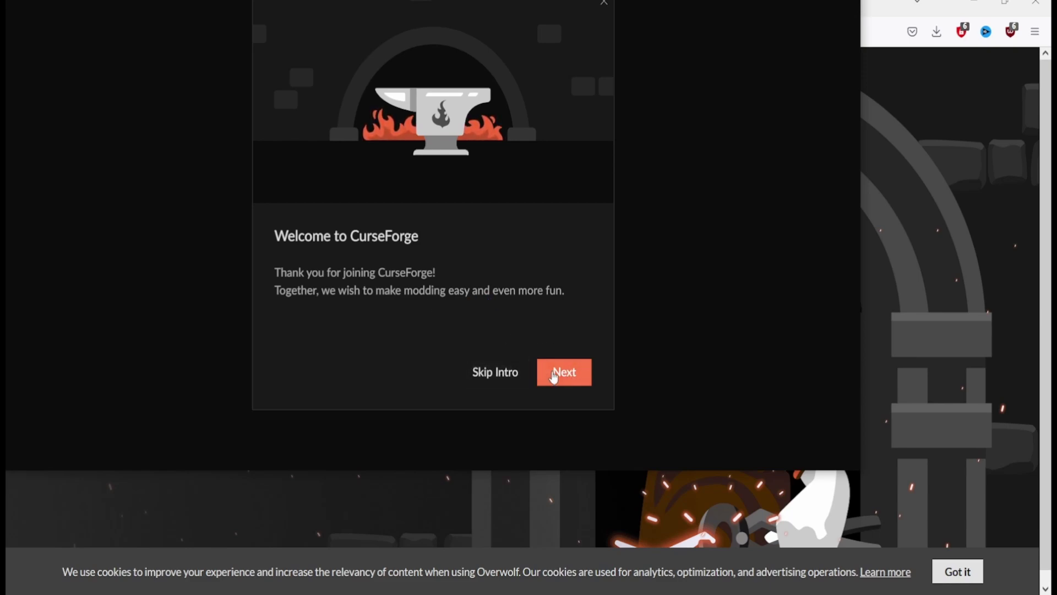
{"action": "left_click", "coordinate": [554, 373]}
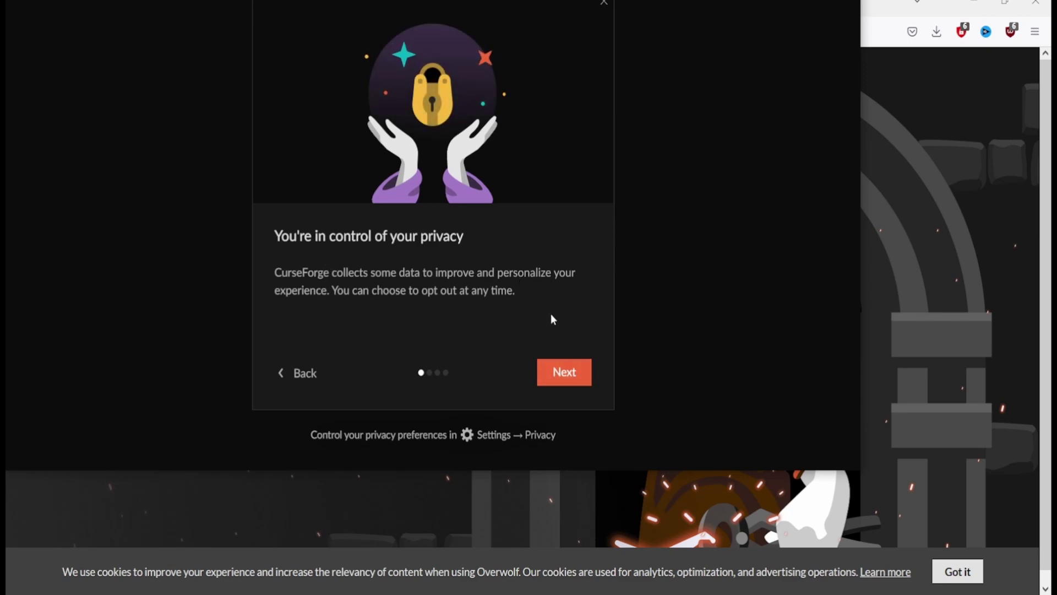
{"action": "left_click", "coordinate": [564, 371]}
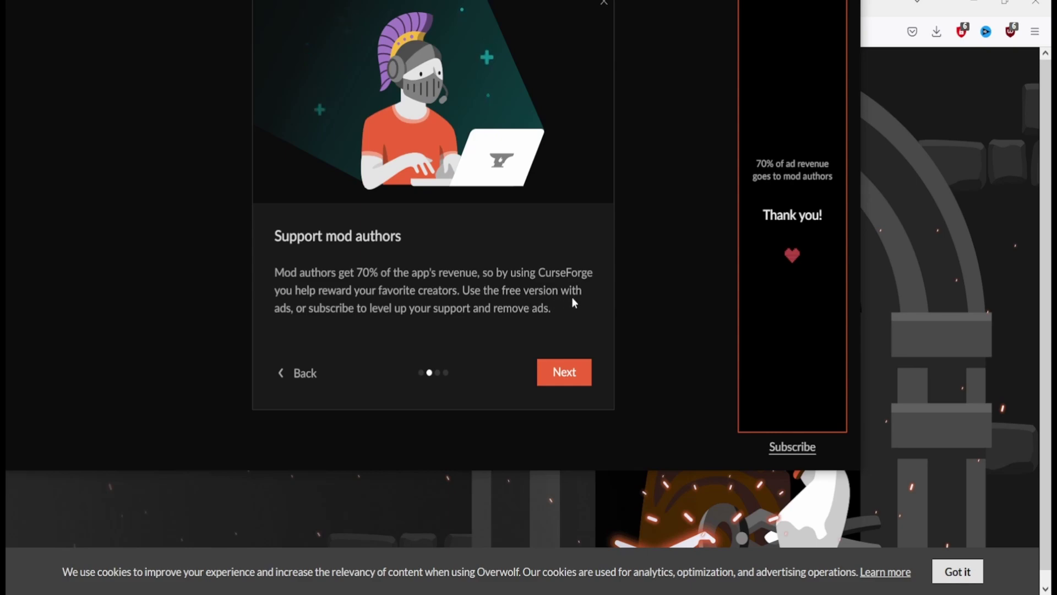
{"action": "left_click", "coordinate": [558, 370]}
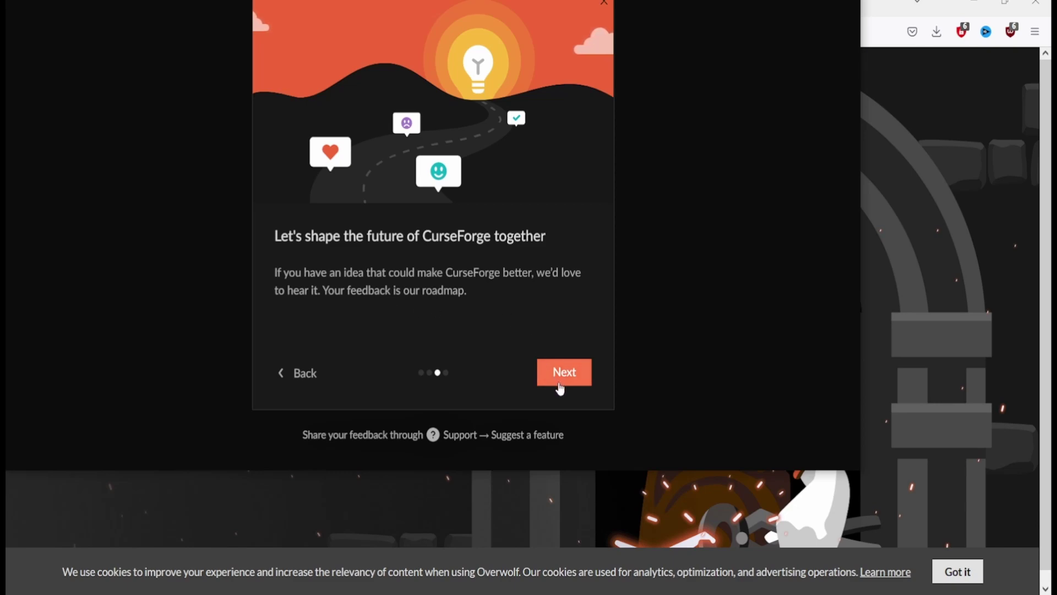
{"action": "left_click", "coordinate": [563, 385]}
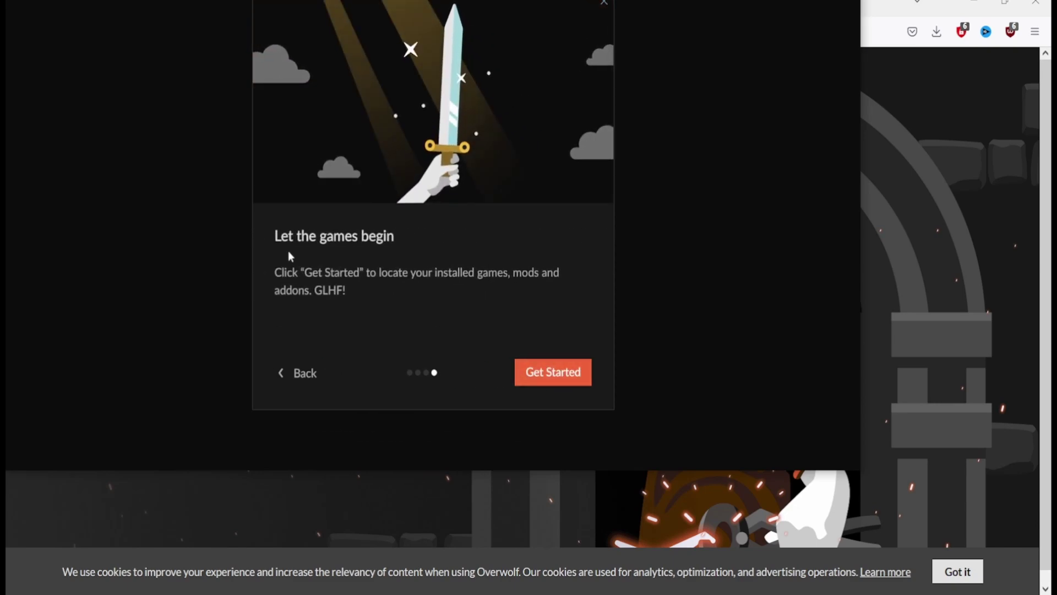
{"action": "left_click", "coordinate": [563, 374]}
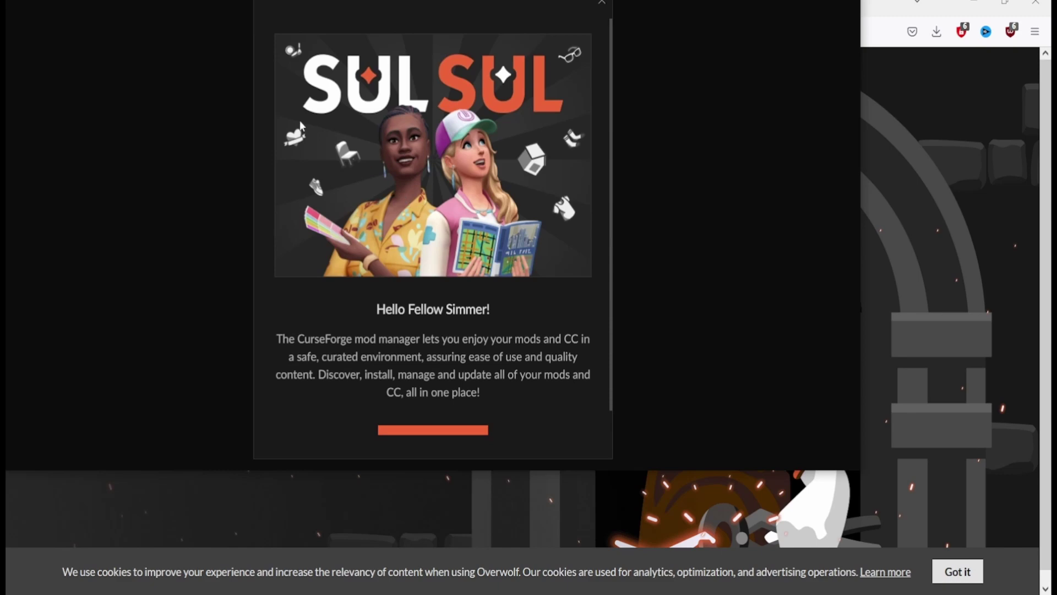
Read the Sims 4 welcome message and the version 0.213.1 release notes through to the end, and close them.
{"action": "scroll", "coordinate": [398, 285], "scroll_direction": "down", "scroll_amount": 1}
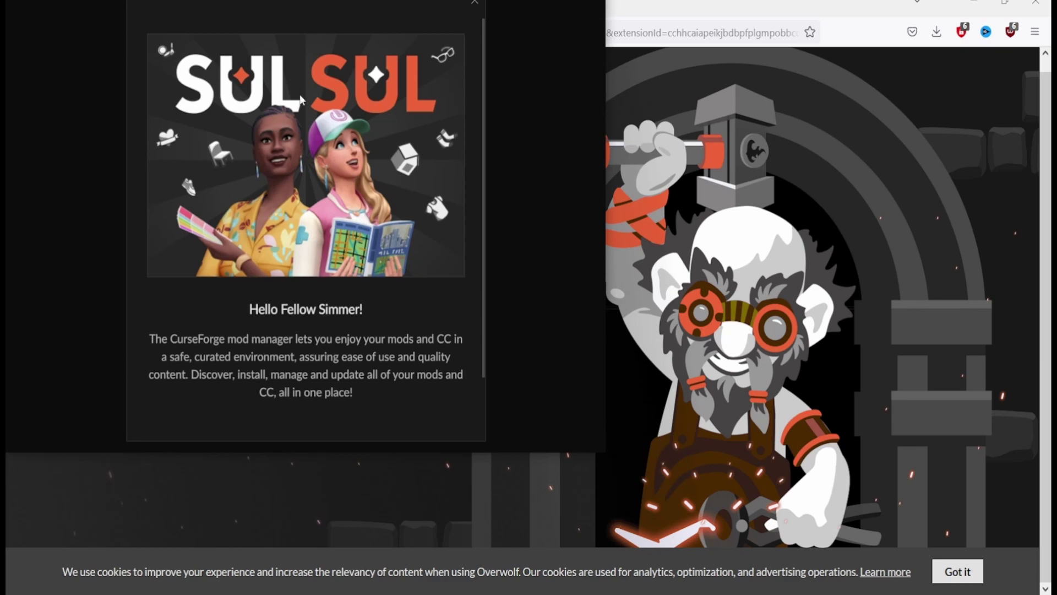
{"action": "scroll", "coordinate": [422, 290], "scroll_direction": "down", "scroll_amount": 1}
{"action": "scroll", "coordinate": [422, 296], "scroll_direction": "down", "scroll_amount": 4}
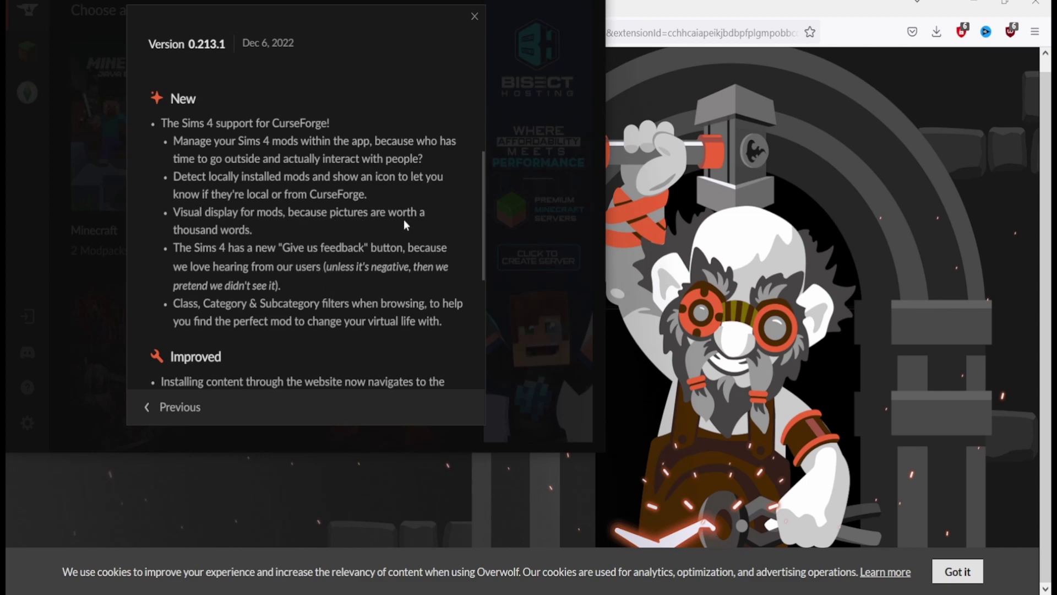
{"action": "scroll", "coordinate": [185, 237], "scroll_direction": "down", "scroll_amount": 3}
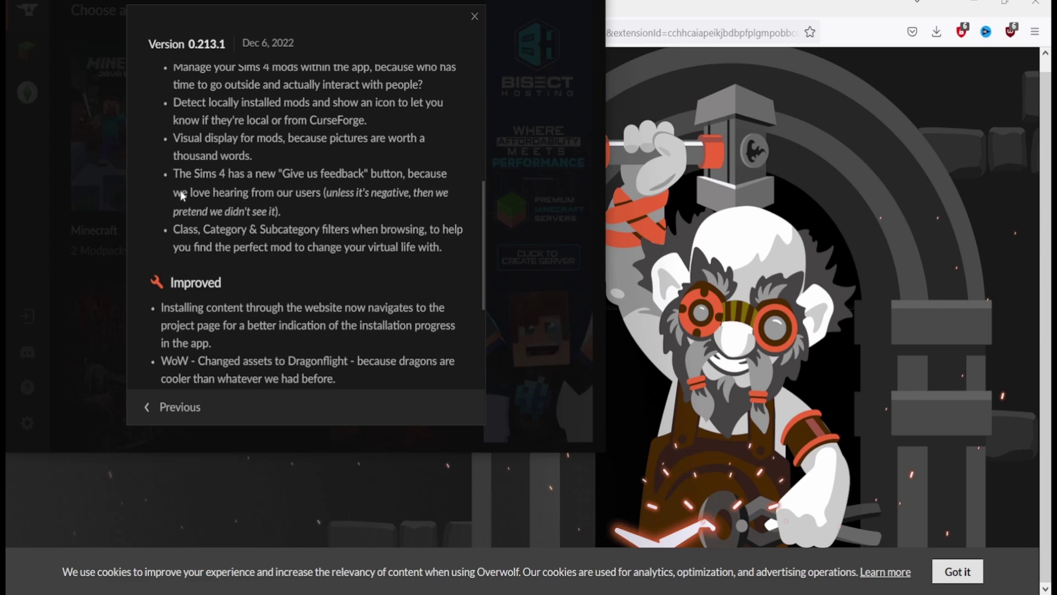
{"action": "scroll", "coordinate": [249, 208], "scroll_direction": "down", "scroll_amount": 3}
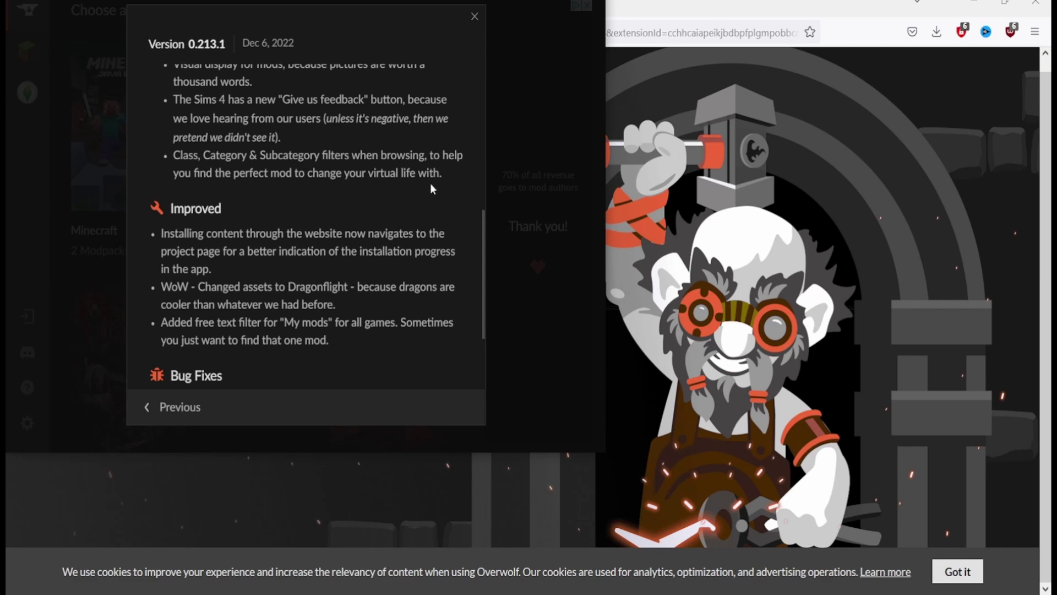
{"action": "scroll", "coordinate": [187, 209], "scroll_direction": "down", "scroll_amount": 1}
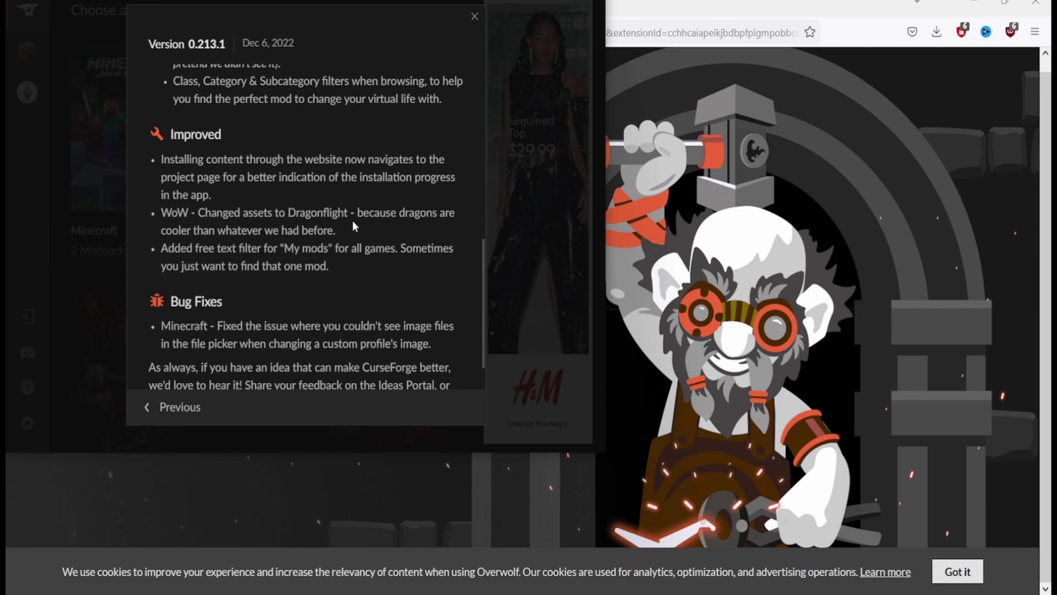
{"action": "scroll", "coordinate": [196, 210], "scroll_direction": "down", "scroll_amount": 1}
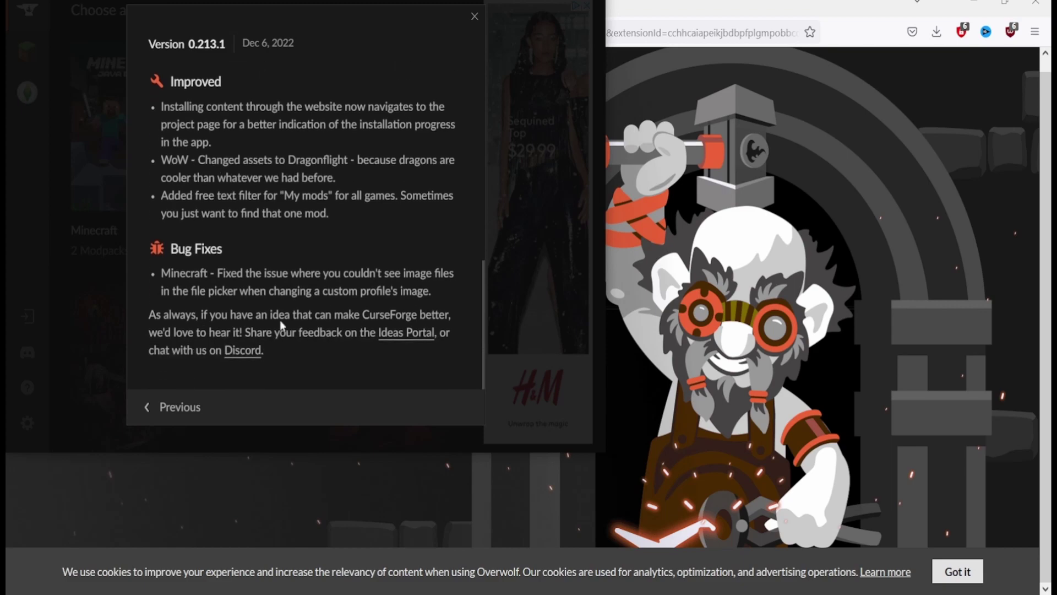
{"action": "scroll", "coordinate": [321, 332], "scroll_direction": "up", "scroll_amount": 5}
{"action": "scroll", "coordinate": [314, 335], "scroll_direction": "down", "scroll_amount": 5}
{"action": "left_click", "coordinate": [474, 16]}
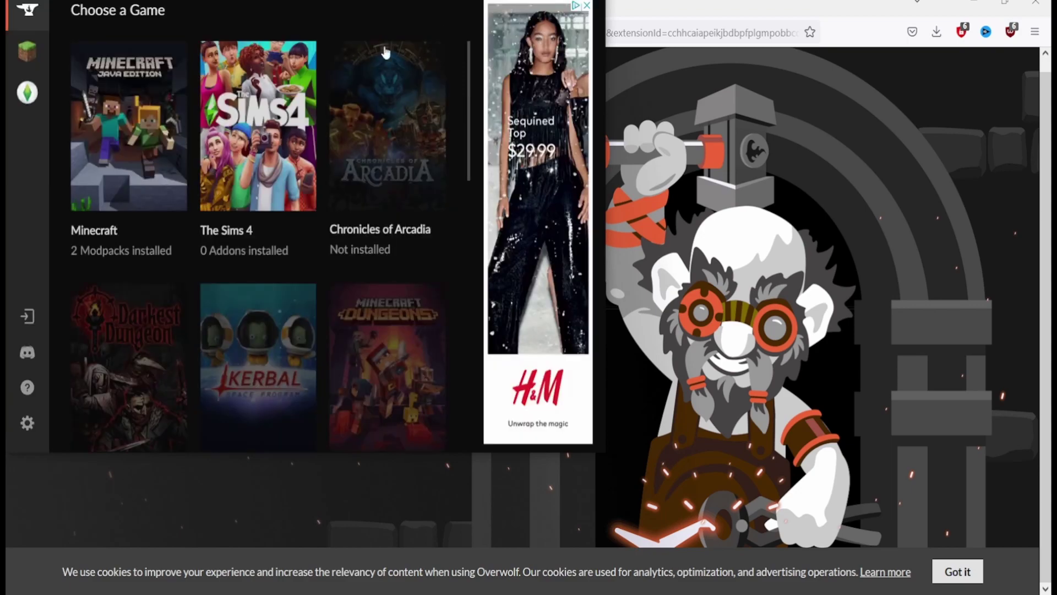
Choose The Sims 4 as the game and open the Overwolf privacy settings from CurseForge's privacy preferences.
{"action": "left_click", "coordinate": [242, 99]}
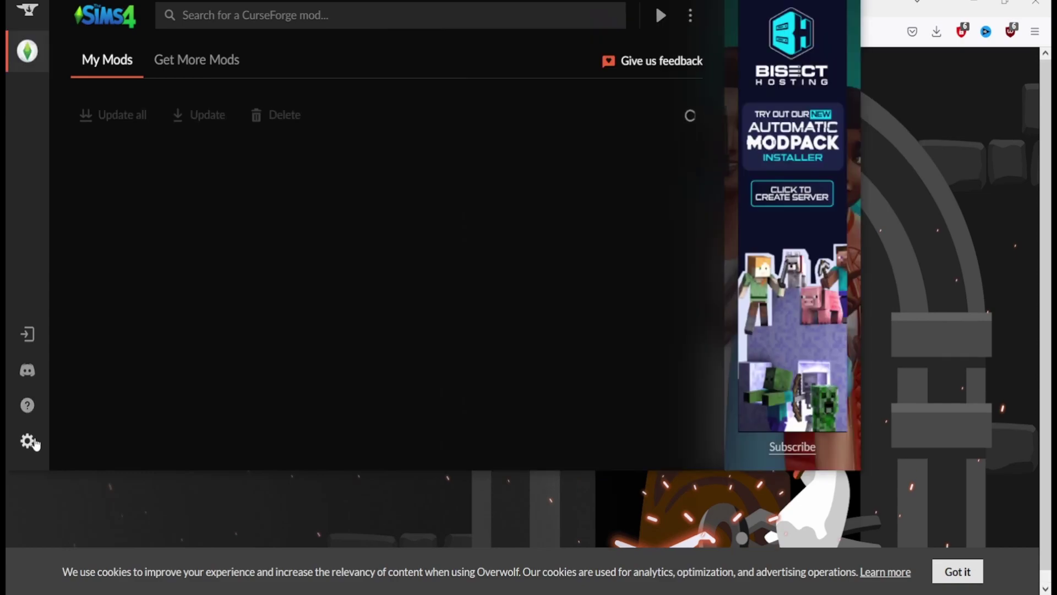
{"action": "left_click", "coordinate": [27, 441]}
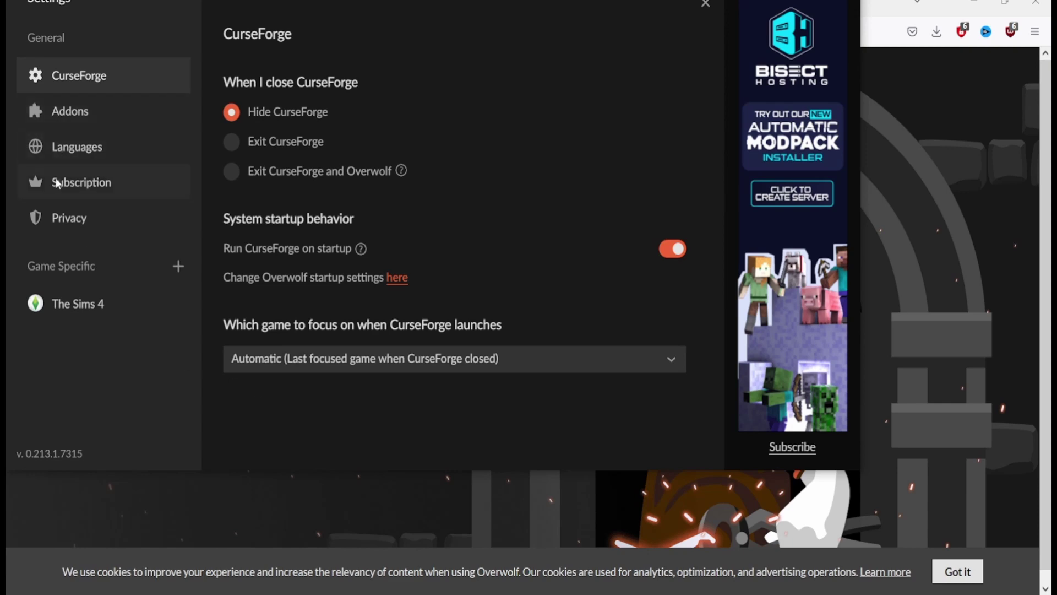
{"action": "left_click", "coordinate": [59, 207]}
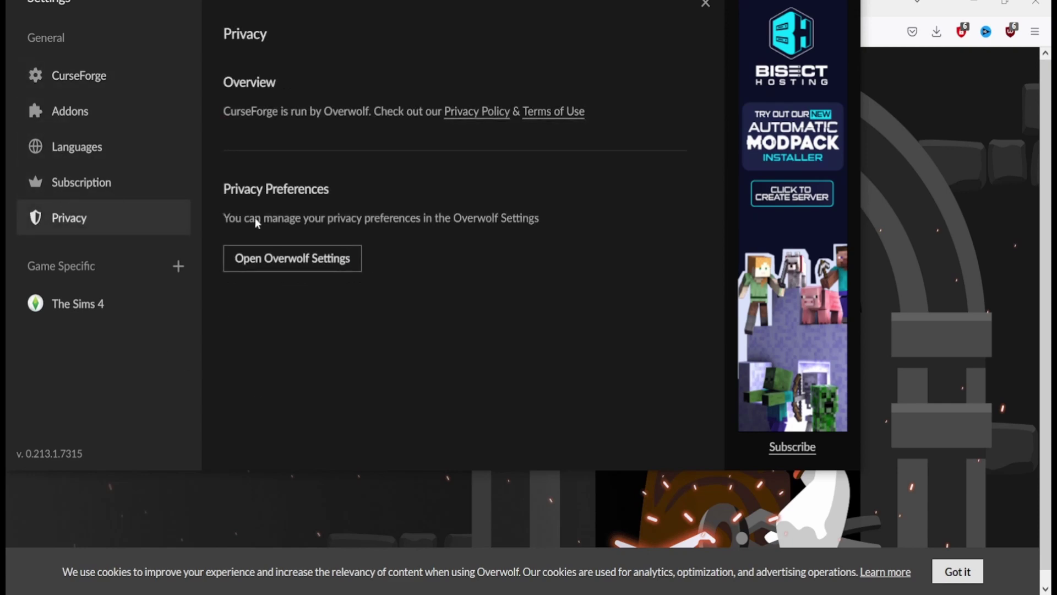
{"action": "left_click", "coordinate": [273, 260]}
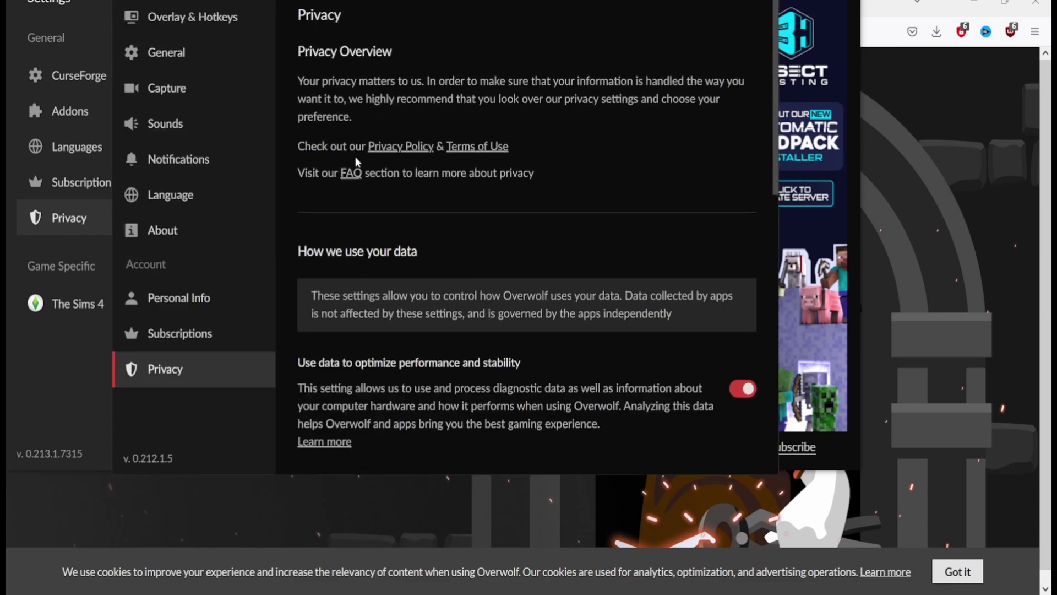
Turn off Overwolf's use of data for optimizing performance and stability and for customizing Overwolf.
{"action": "scroll", "coordinate": [464, 240], "scroll_direction": "down", "scroll_amount": 4}
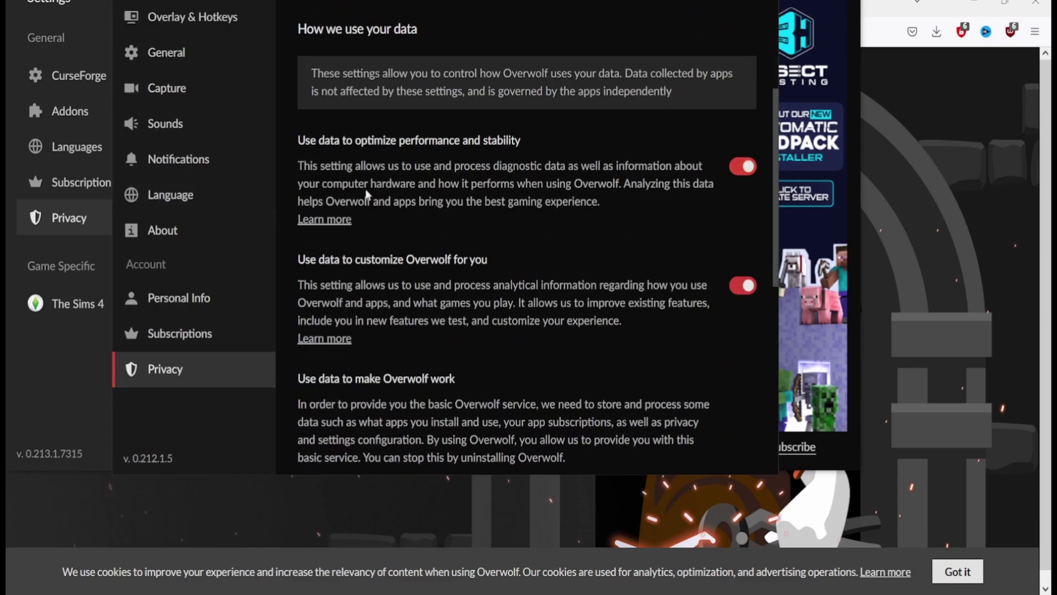
{"action": "left_click", "coordinate": [749, 170]}
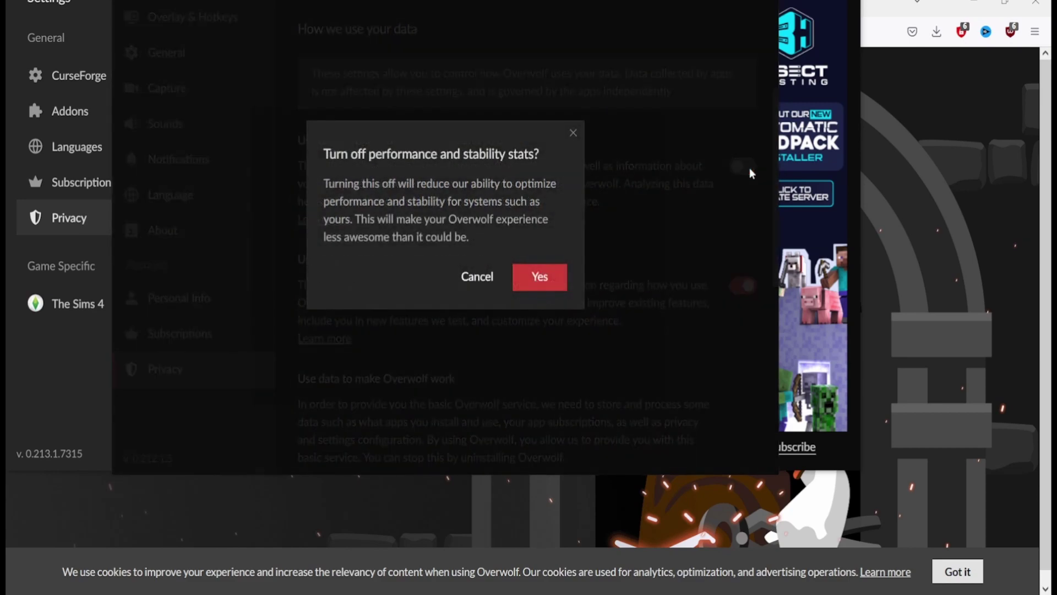
{"action": "left_click", "coordinate": [515, 269]}
{"action": "left_click", "coordinate": [734, 292]}
{"action": "left_click", "coordinate": [540, 277]}
Review the rest of Overwolf's privacy, subscription and overlay settings, and return to the Sims 4 mods page.
{"action": "scroll", "coordinate": [489, 234], "scroll_direction": "down", "scroll_amount": 4}
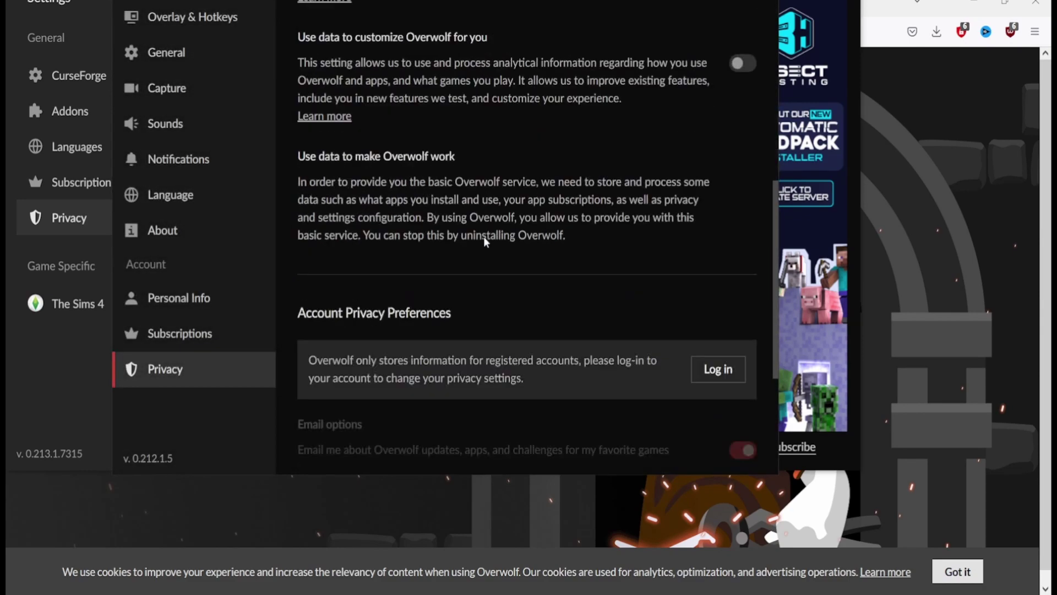
{"action": "scroll", "coordinate": [610, 184], "scroll_direction": "up", "scroll_amount": 3}
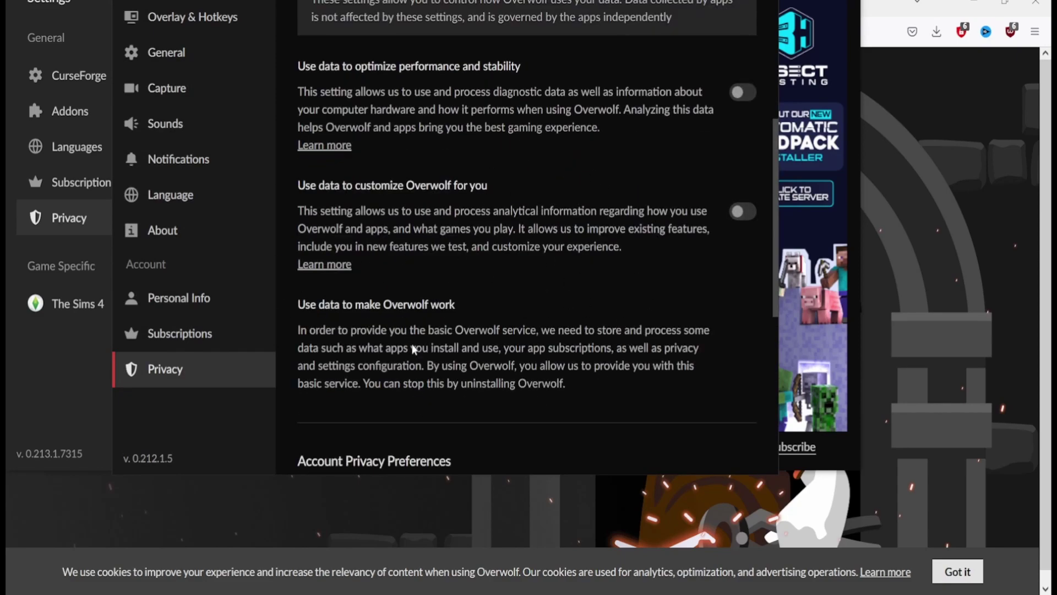
{"action": "scroll", "coordinate": [415, 348], "scroll_direction": "down", "scroll_amount": 4}
{"action": "scroll", "coordinate": [421, 302], "scroll_direction": "down", "scroll_amount": 3}
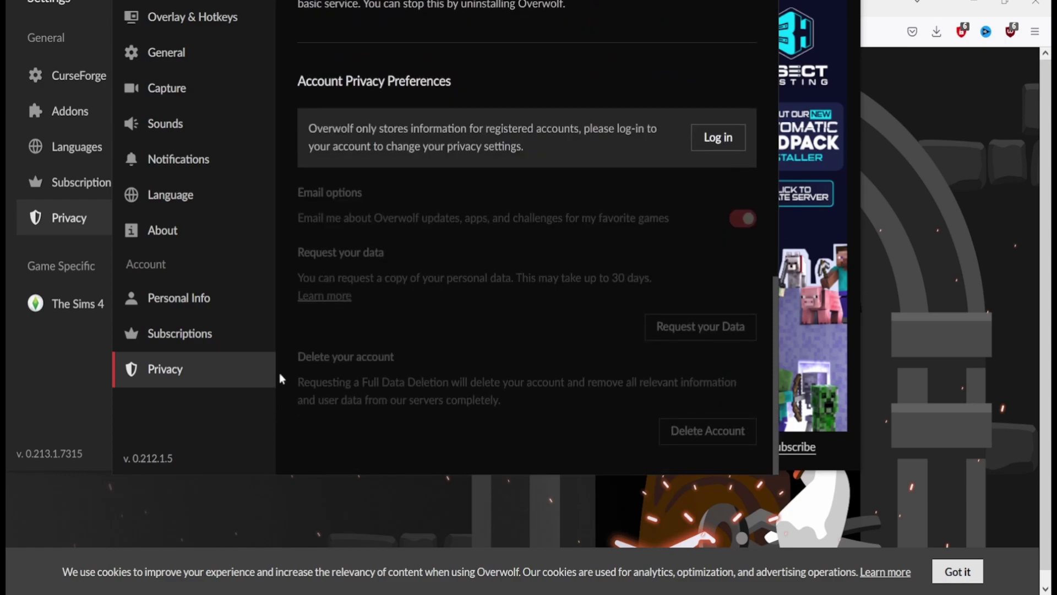
{"action": "left_click", "coordinate": [191, 346]}
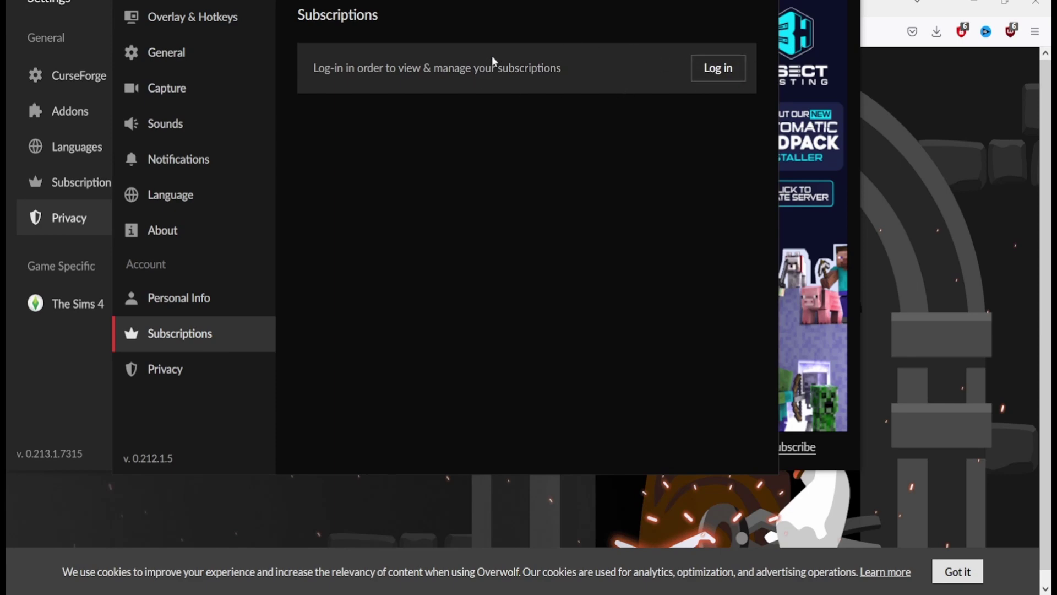
{"action": "left_click", "coordinate": [153, 25]}
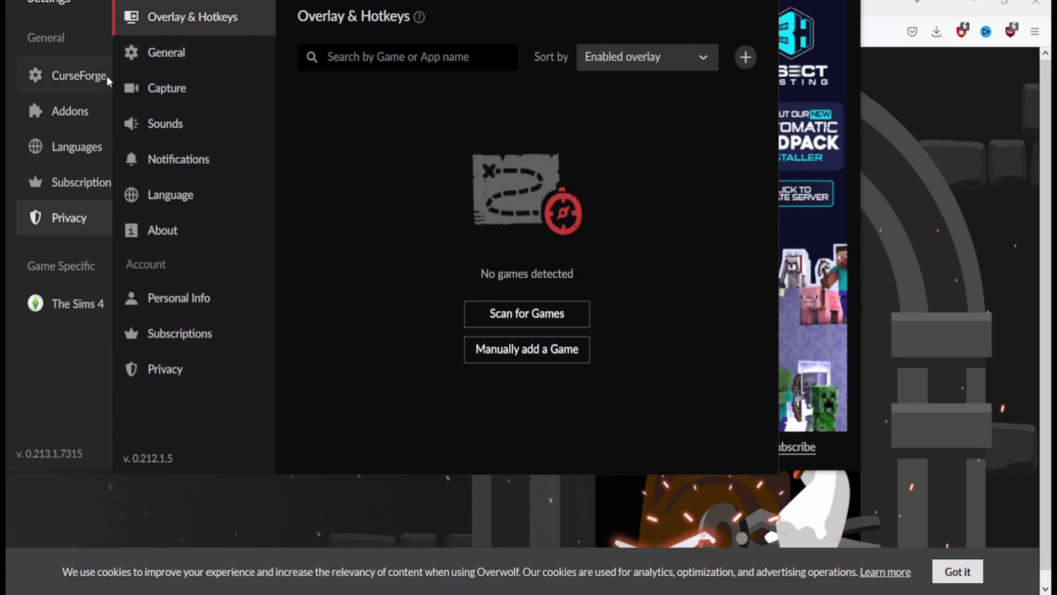
{"action": "left_click", "coordinate": [62, 77]}
{"action": "key", "text": "Escape"}
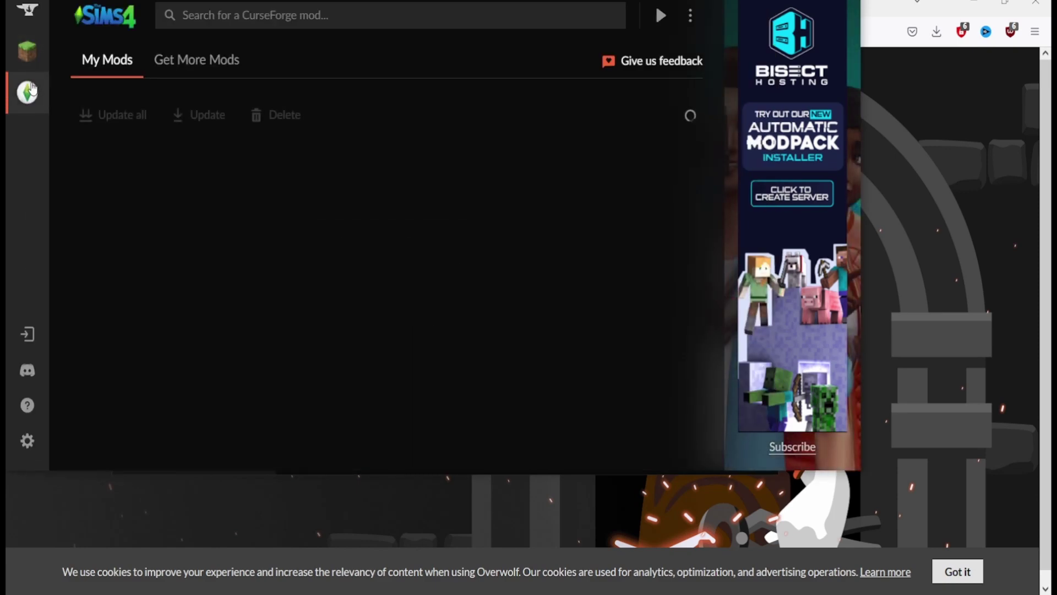
Try to manually add The Sims 4 from D:\Program Files (x86)\Origin Games\The Sims 4\Game\Bin as a game.
{"action": "left_click", "coordinate": [25, 442]}
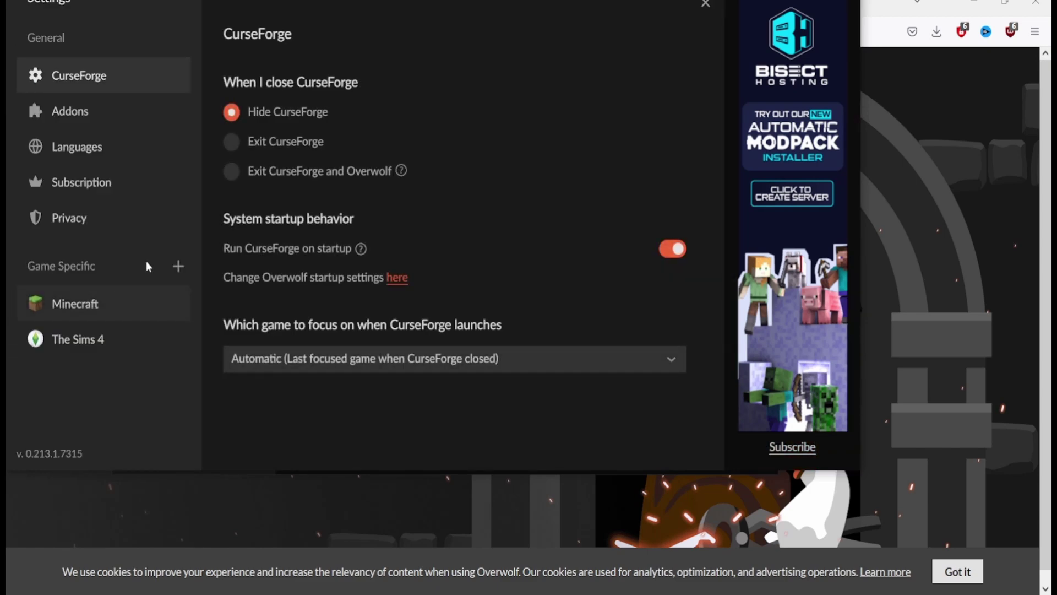
{"action": "left_click", "coordinate": [178, 266]}
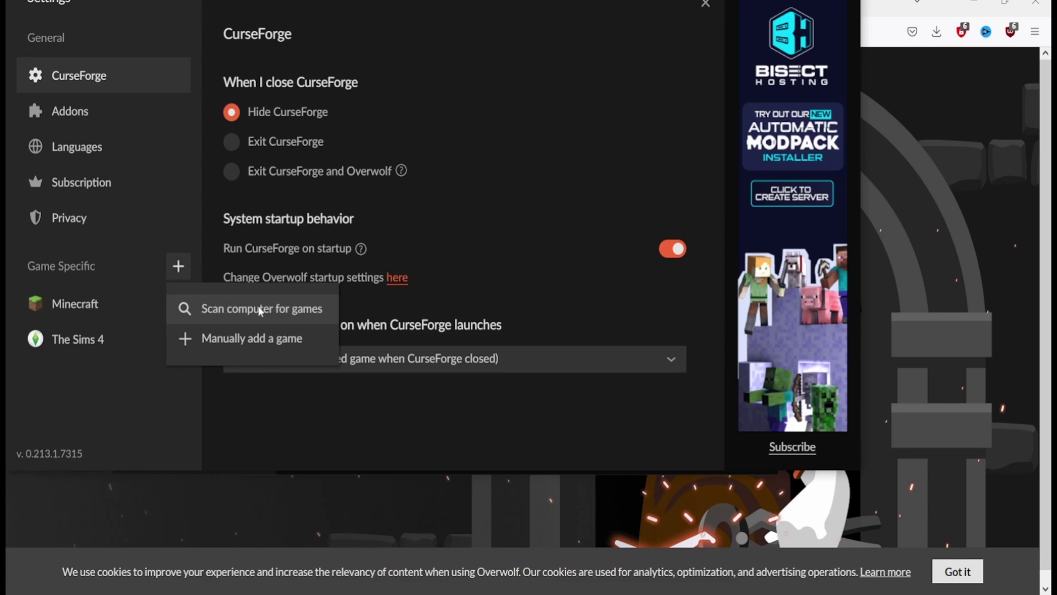
{"action": "left_click", "coordinate": [244, 339]}
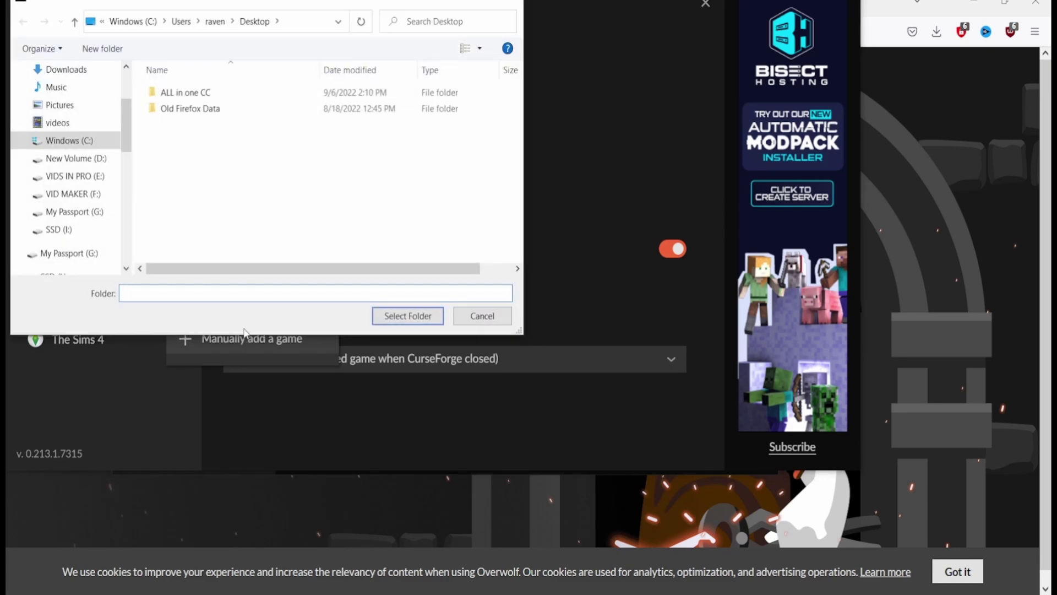
{"action": "left_click", "coordinate": [98, 163]}
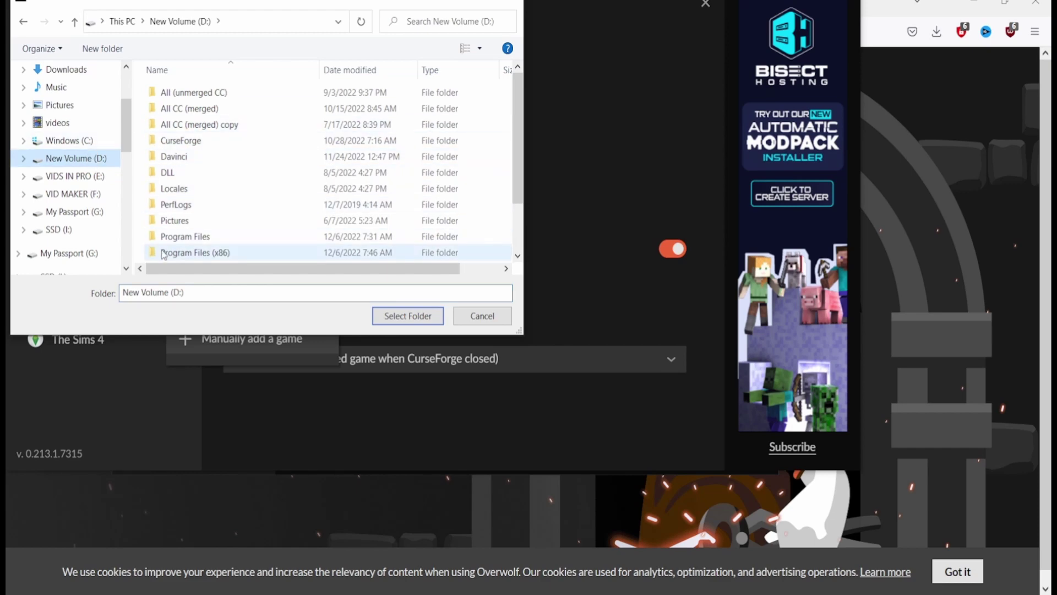
{"action": "double_click", "coordinate": [198, 254]}
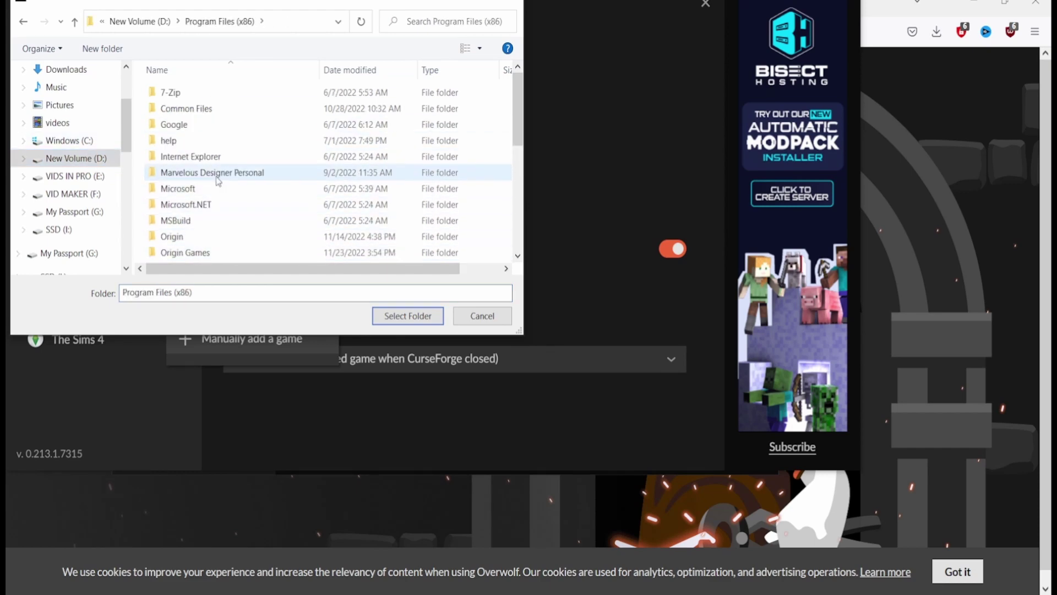
{"action": "scroll", "coordinate": [209, 228], "scroll_direction": "down", "scroll_amount": 2}
{"action": "double_click", "coordinate": [185, 158]}
{"action": "double_click", "coordinate": [185, 95]}
{"action": "double_click", "coordinate": [167, 175]}
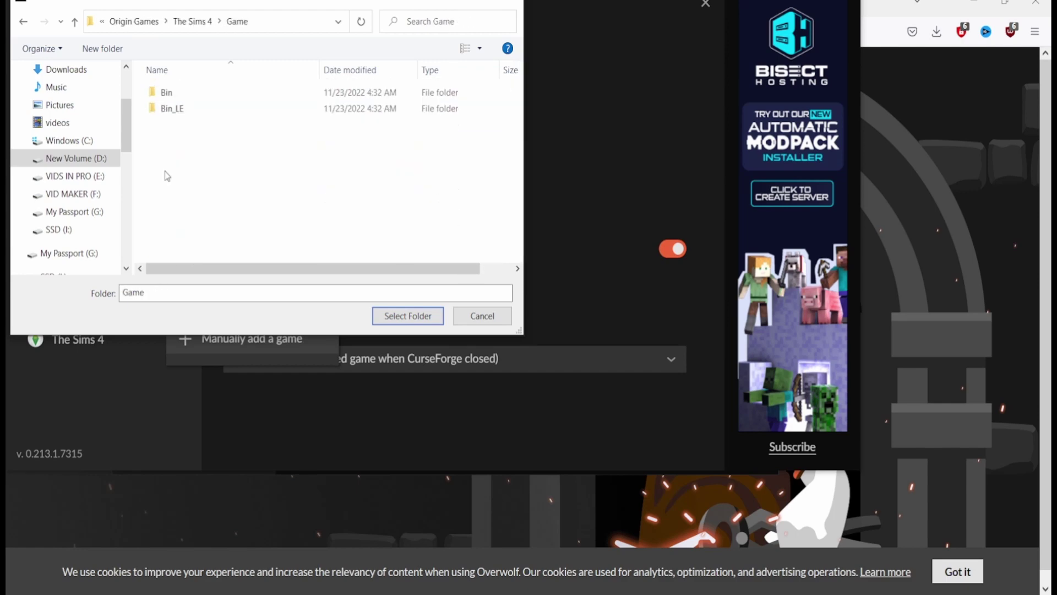
{"action": "double_click", "coordinate": [166, 93]}
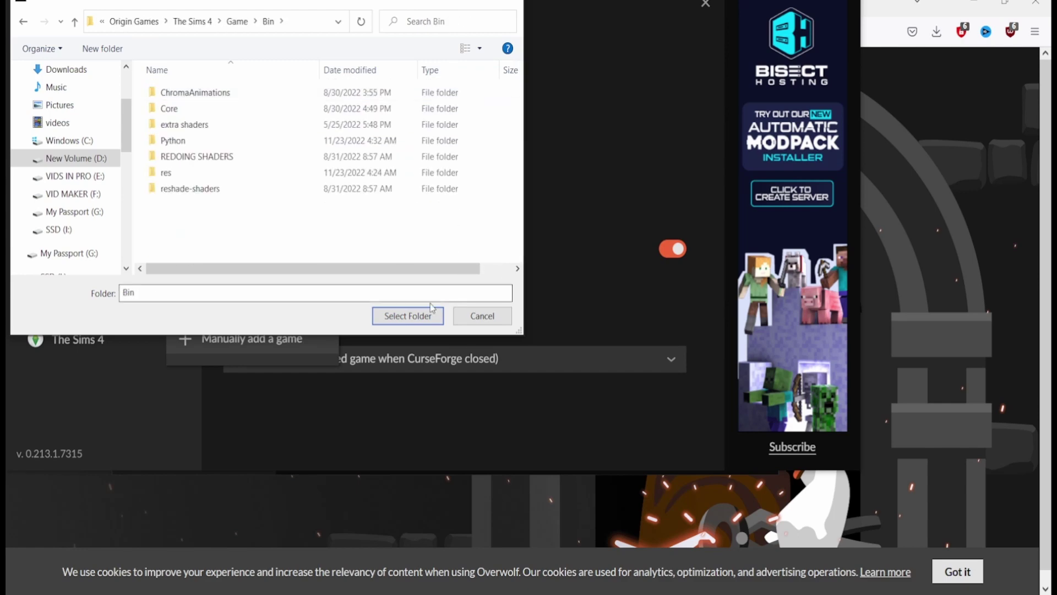
{"action": "left_click", "coordinate": [410, 317]}
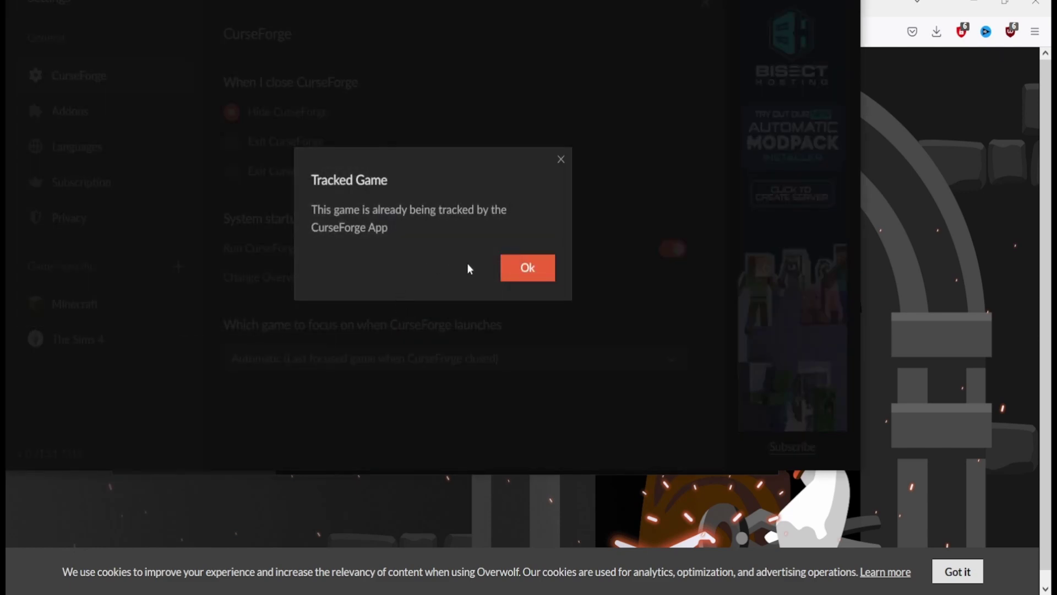
{"action": "left_click", "coordinate": [531, 271]}
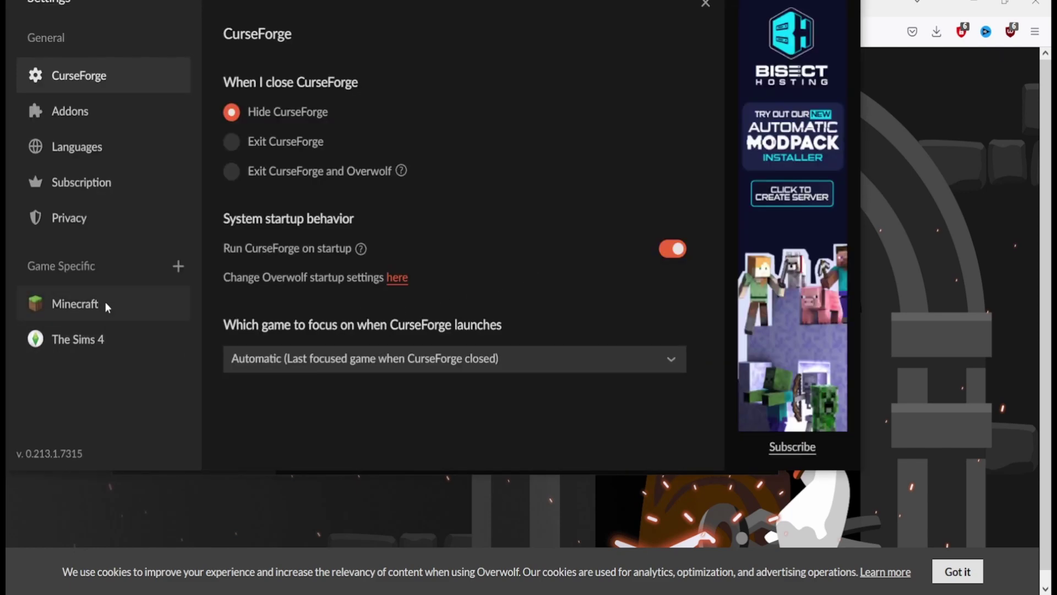
Review The Sims 4's game instance path, mod management, update, release and orphaned library settings.
{"action": "left_click", "coordinate": [112, 335]}
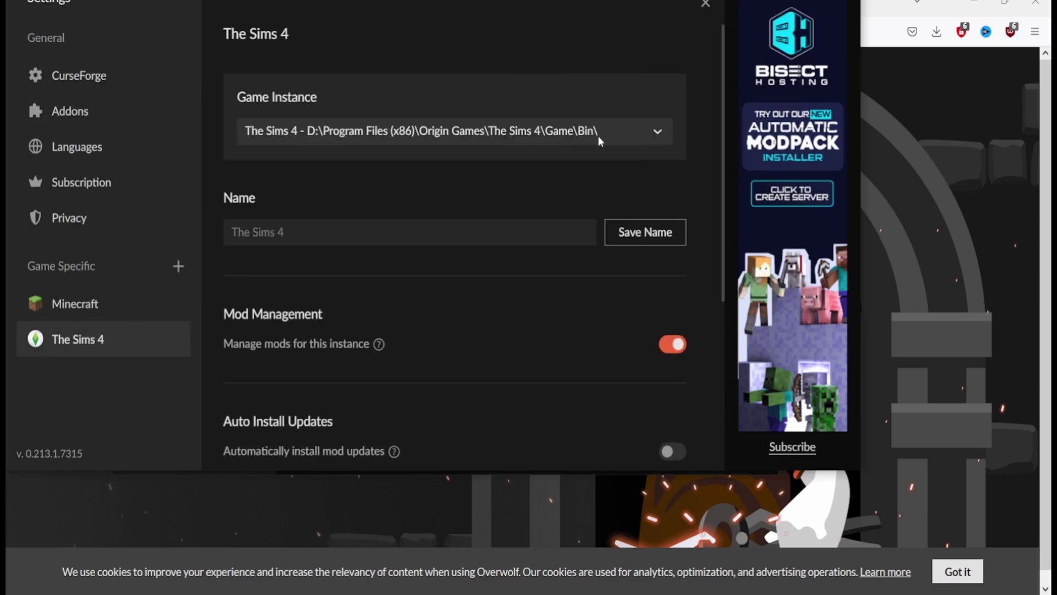
{"action": "scroll", "coordinate": [343, 324], "scroll_direction": "down", "scroll_amount": 4}
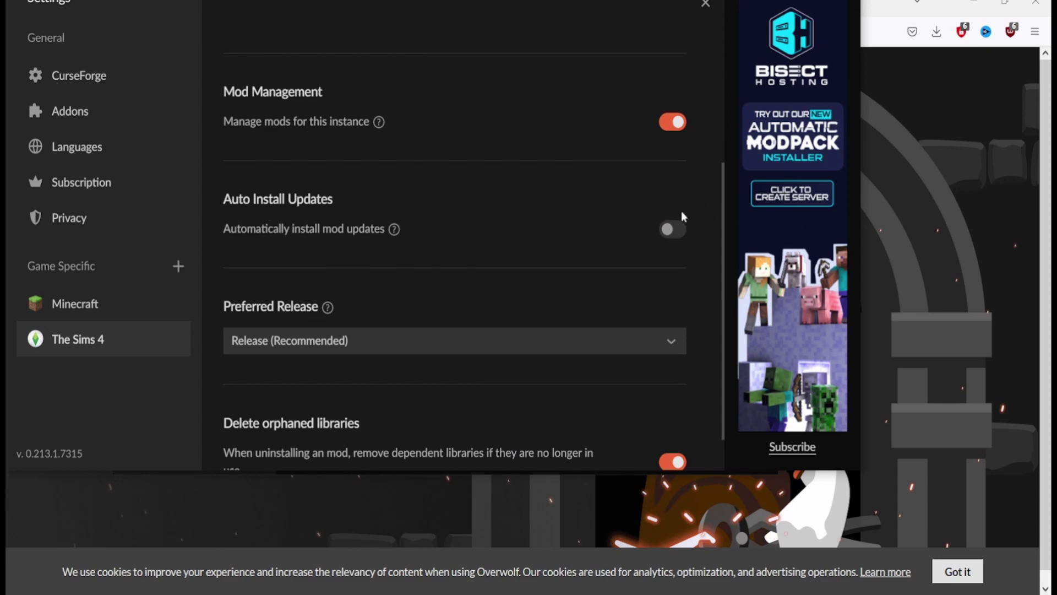
{"action": "scroll", "coordinate": [394, 275], "scroll_direction": "down", "scroll_amount": 1}
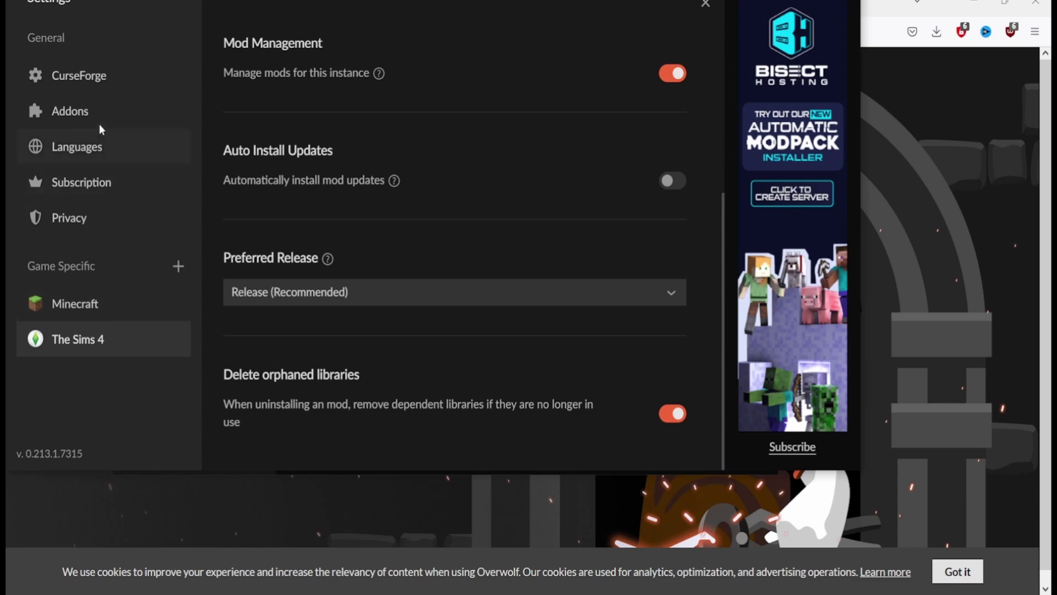
Set closing CurseForge to exit both CurseForge and Overwolf, and turn off startup launching for both programs.
{"action": "left_click", "coordinate": [108, 78]}
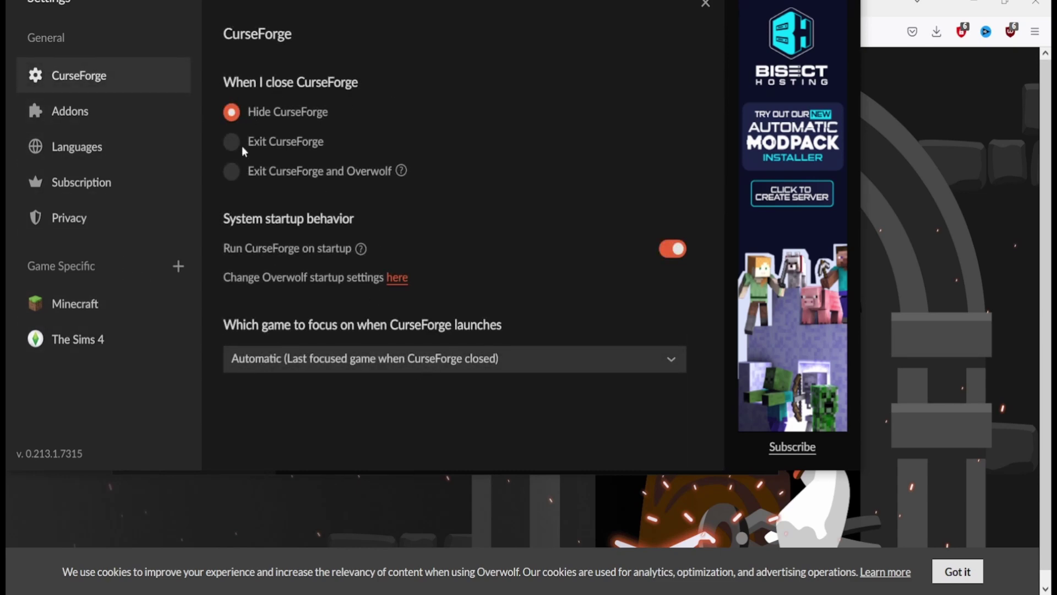
{"action": "left_click", "coordinate": [233, 171]}
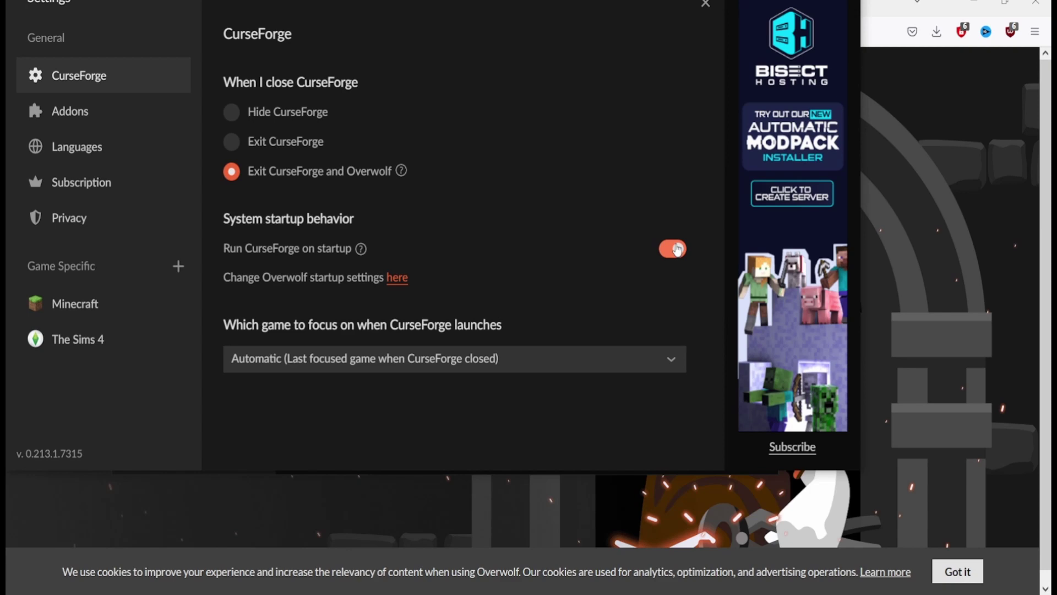
{"action": "left_click", "coordinate": [677, 249]}
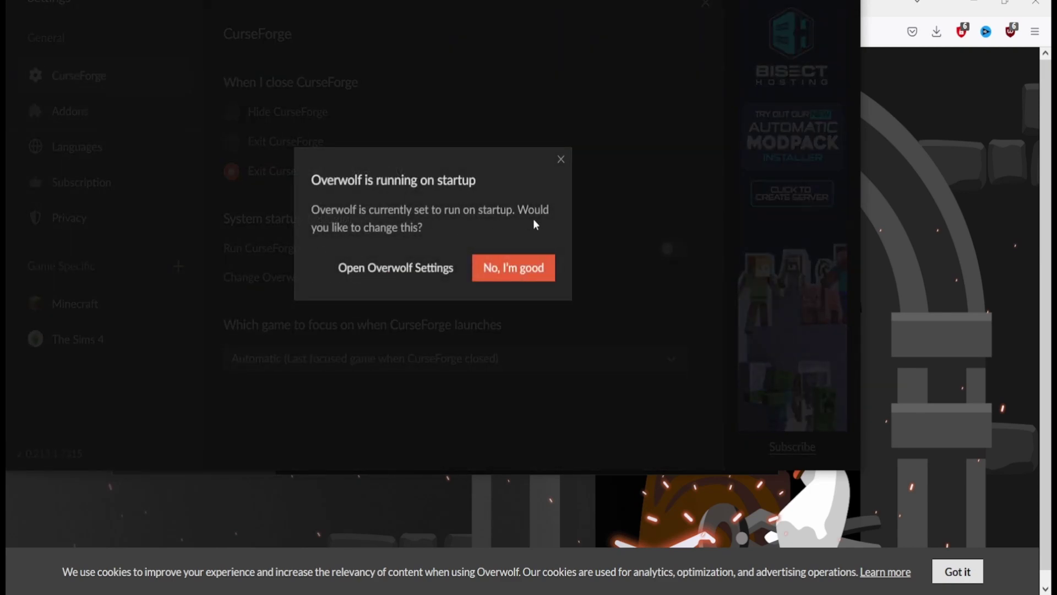
{"action": "left_click", "coordinate": [389, 269]}
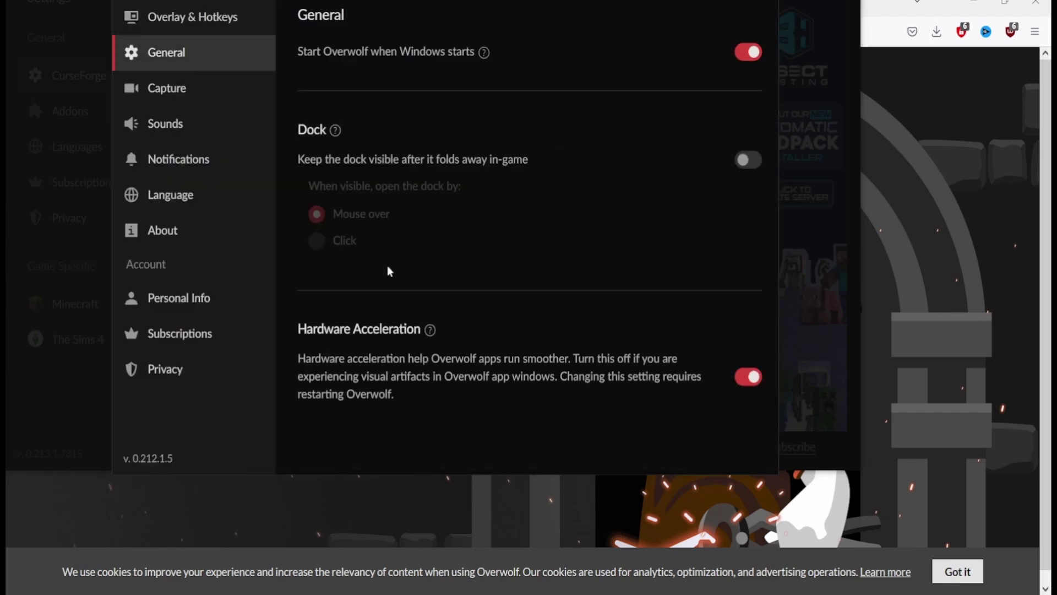
{"action": "left_click", "coordinate": [757, 56]}
{"action": "left_click", "coordinate": [548, 261]}
{"action": "left_click", "coordinate": [545, 302]}
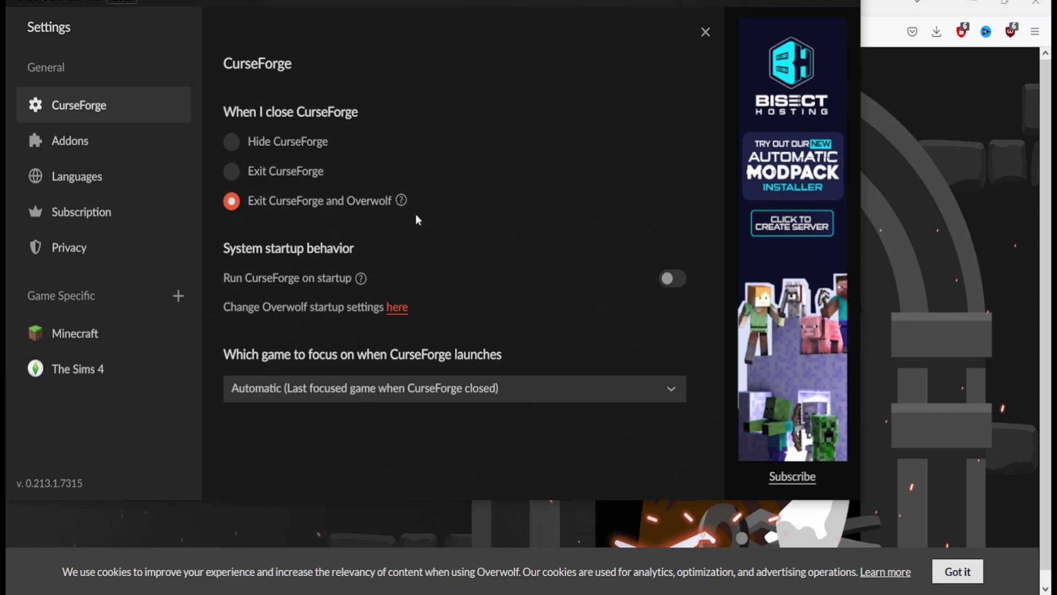
Set the mods installation path for addons to G:\DOCUMENTS\Electronic Arts\The Sims 4\Mods.
{"action": "left_click", "coordinate": [91, 373]}
{"action": "left_click", "coordinate": [70, 102]}
{"action": "left_click", "coordinate": [79, 143]}
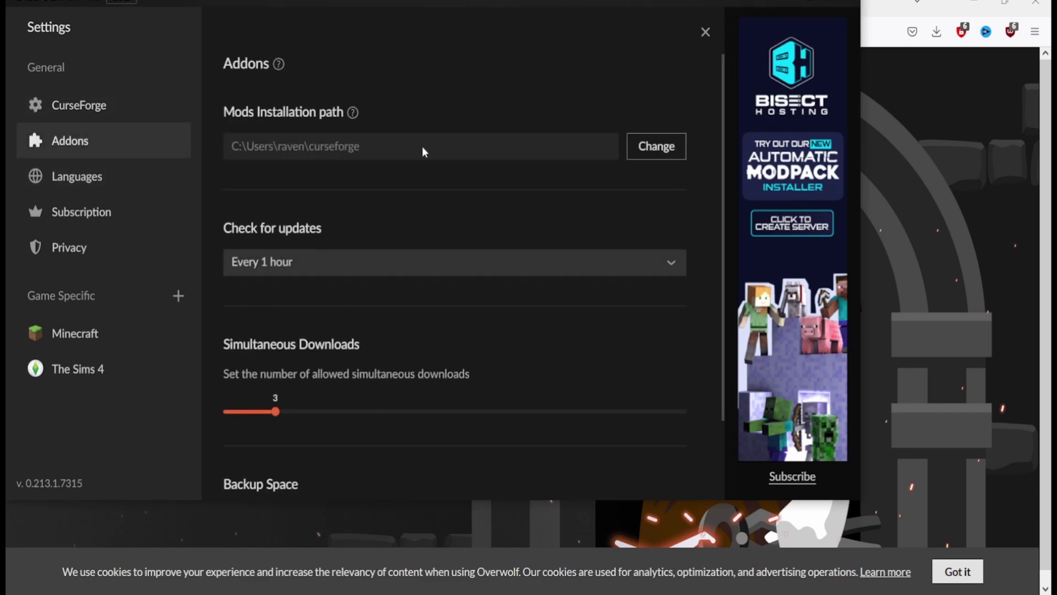
{"action": "left_click", "coordinate": [633, 146]}
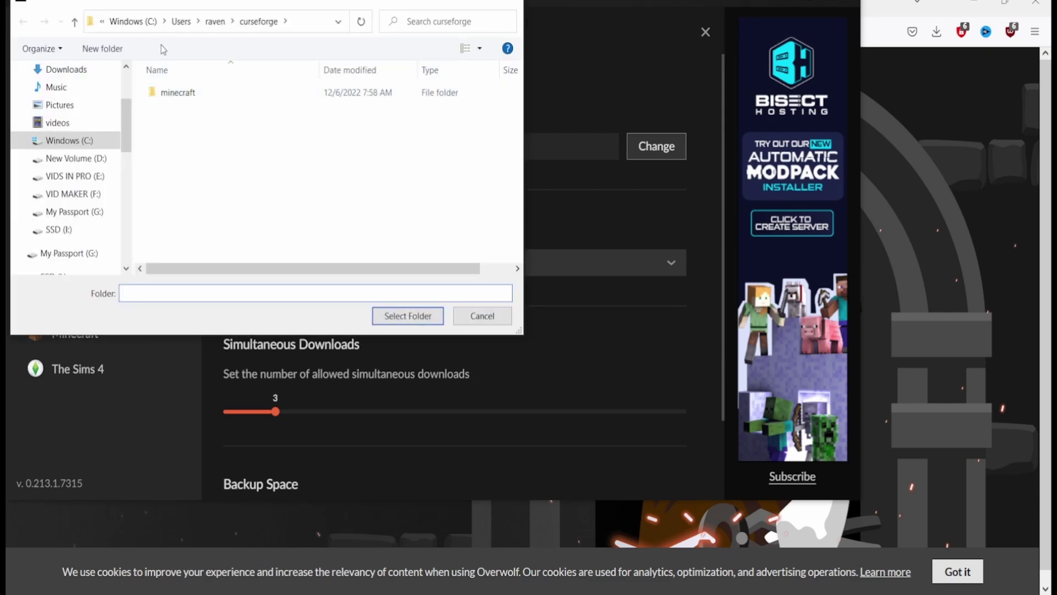
{"action": "left_click", "coordinate": [93, 158]}
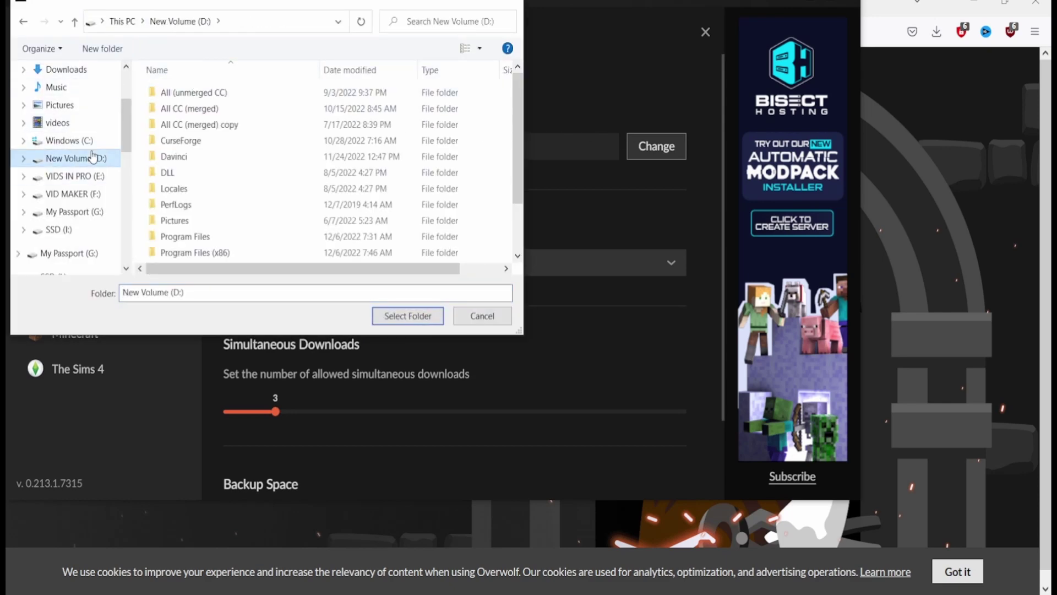
{"action": "left_click", "coordinate": [97, 213]}
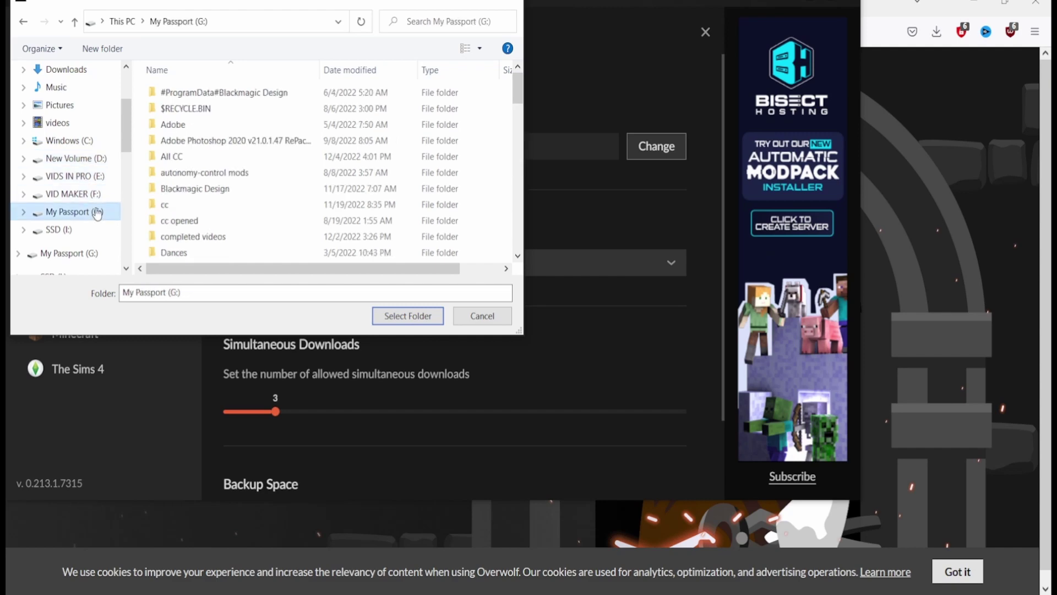
{"action": "scroll", "coordinate": [182, 165], "scroll_direction": "down", "scroll_amount": 3}
{"action": "double_click", "coordinate": [182, 167]}
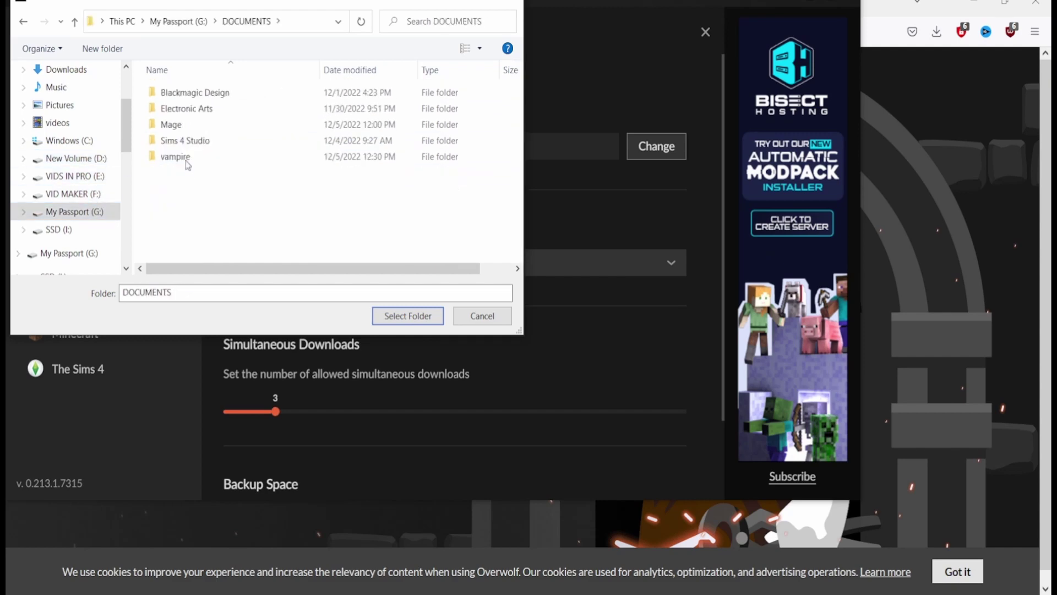
{"action": "double_click", "coordinate": [185, 109]}
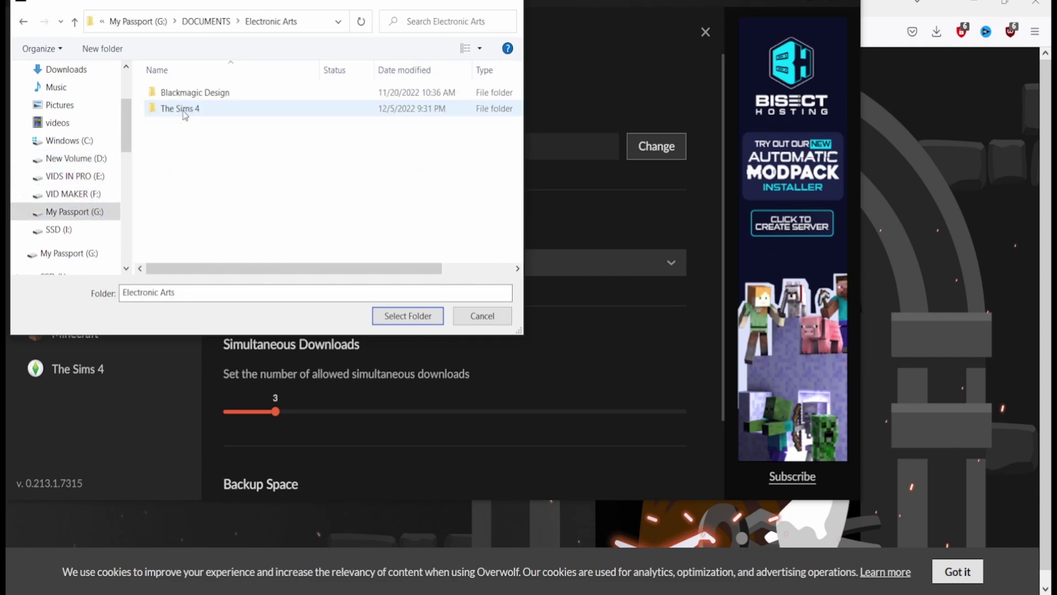
{"action": "double_click", "coordinate": [184, 110]}
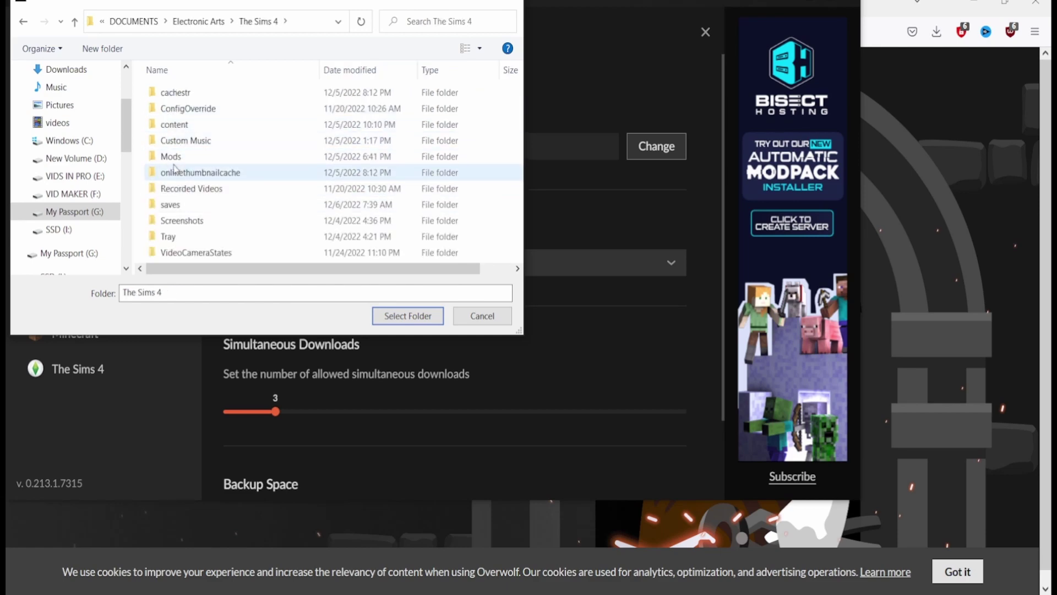
{"action": "double_click", "coordinate": [171, 156]}
{"action": "left_click", "coordinate": [407, 315]}
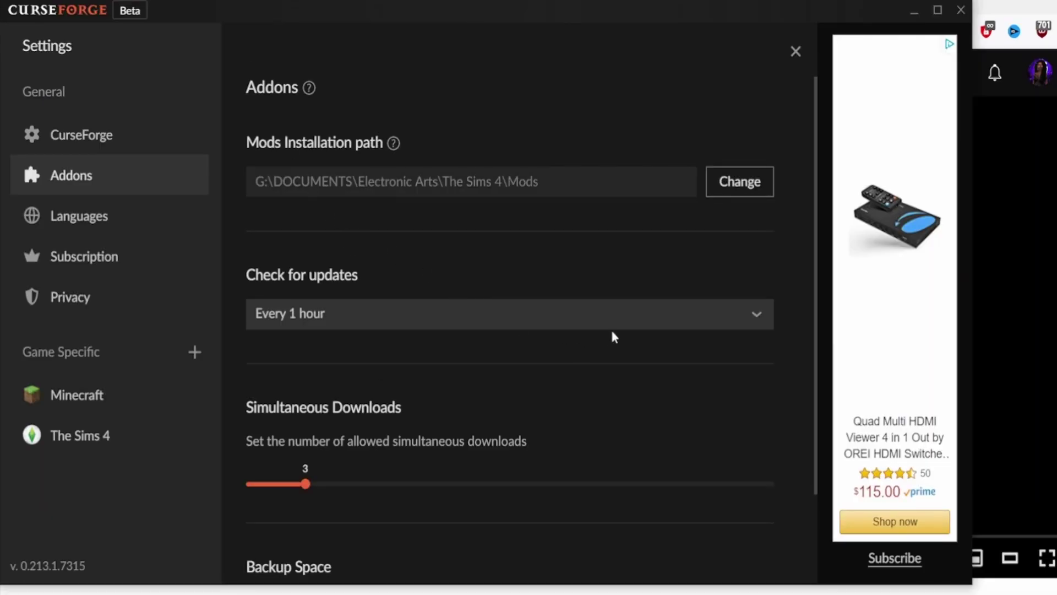
Review the update check intervals, simultaneous downloads and backup space options in the addon settings.
{"action": "left_click", "coordinate": [677, 317]}
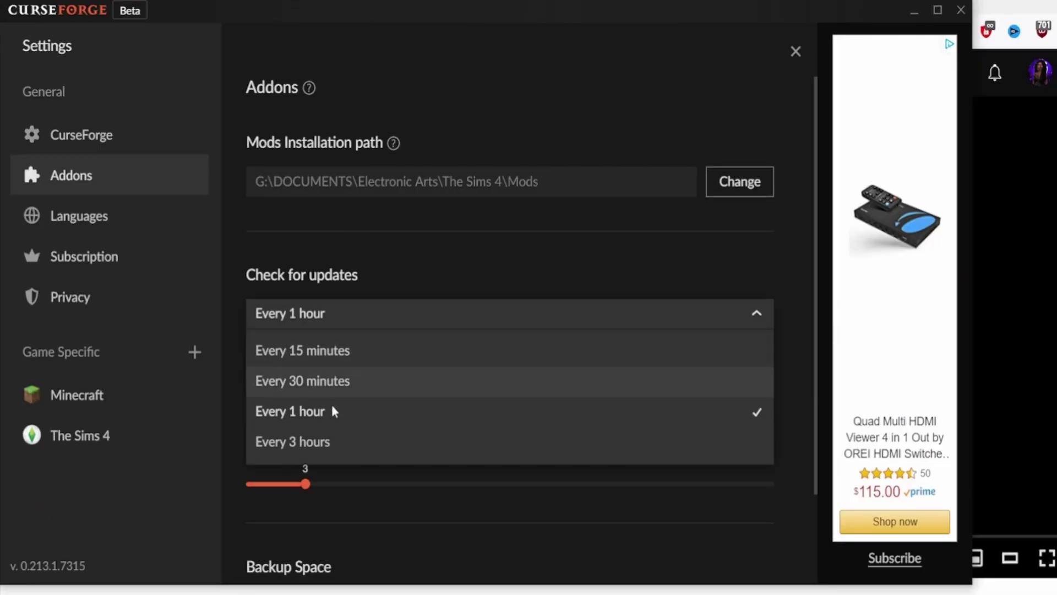
{"action": "left_click", "coordinate": [388, 266]}
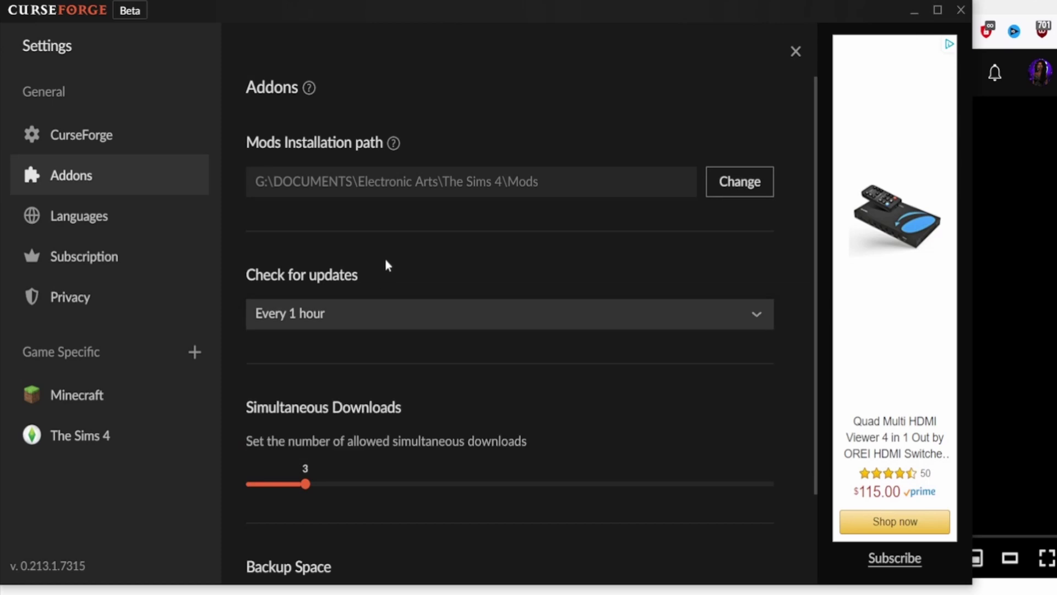
{"action": "scroll", "coordinate": [380, 275], "scroll_direction": "down", "scroll_amount": 2}
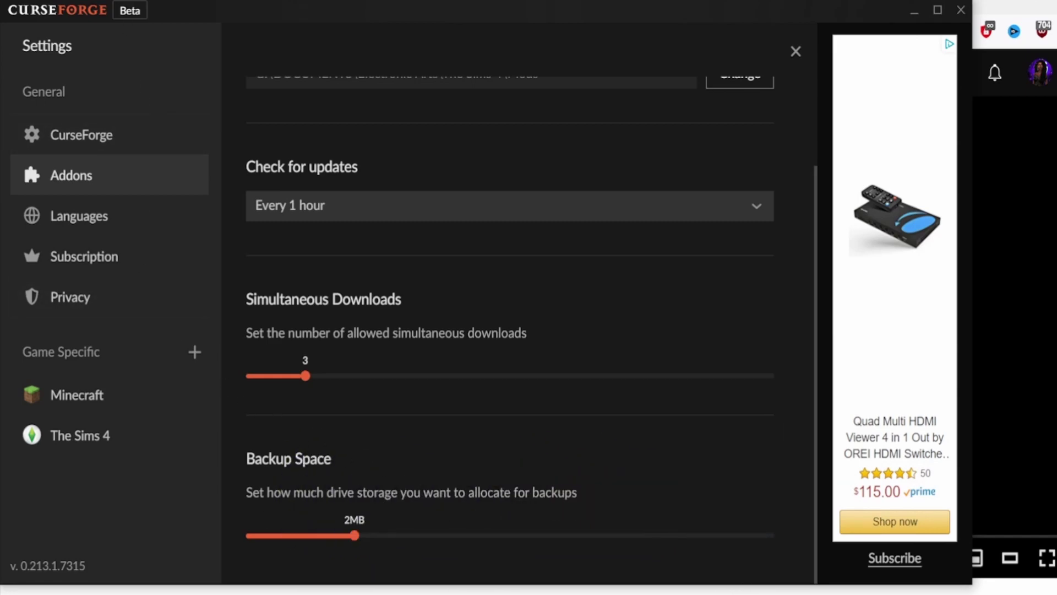
Check Overwolf's CPU, memory, network, GPU and power usage in Task Manager, and return to the CurseForge settings.
{"action": "key", "text": "ctrl+shift+Escape"}
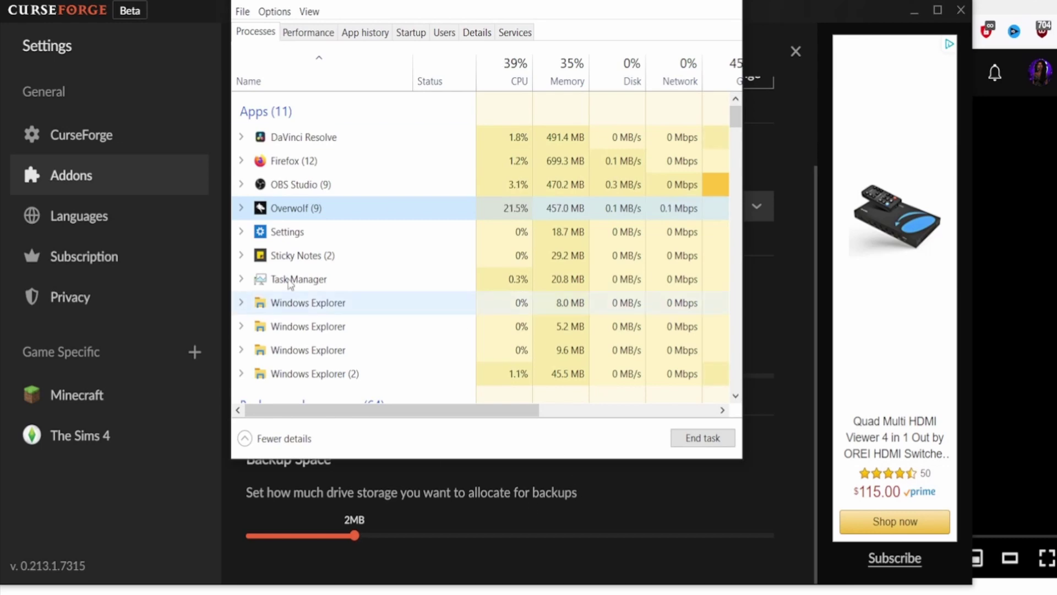
{"action": "left_click_drag", "start_coordinate": [426, 411], "coordinate": [602, 411]}
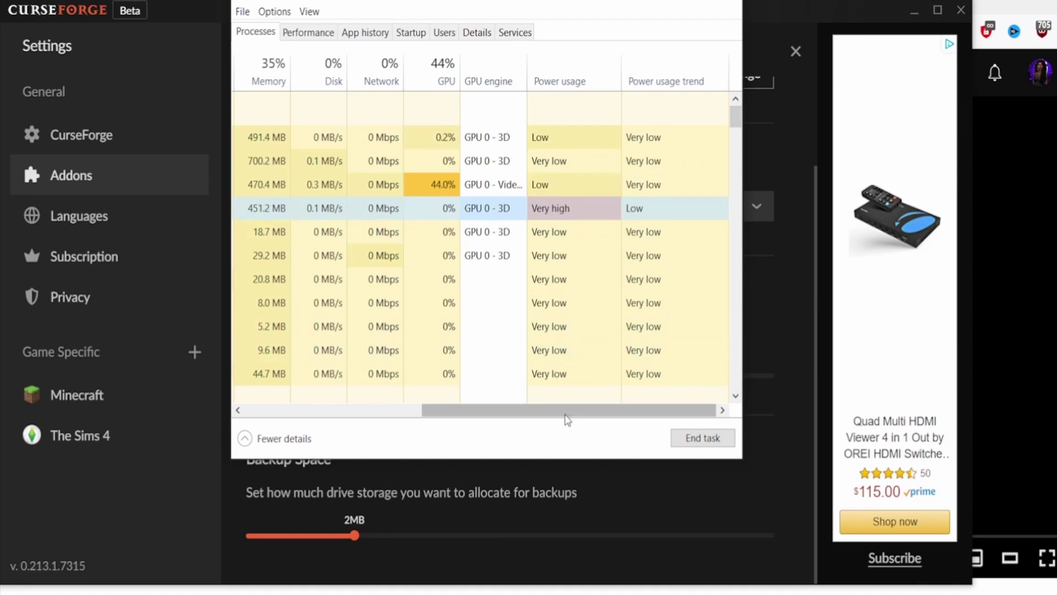
{"action": "left_click_drag", "start_coordinate": [566, 413], "coordinate": [391, 418]}
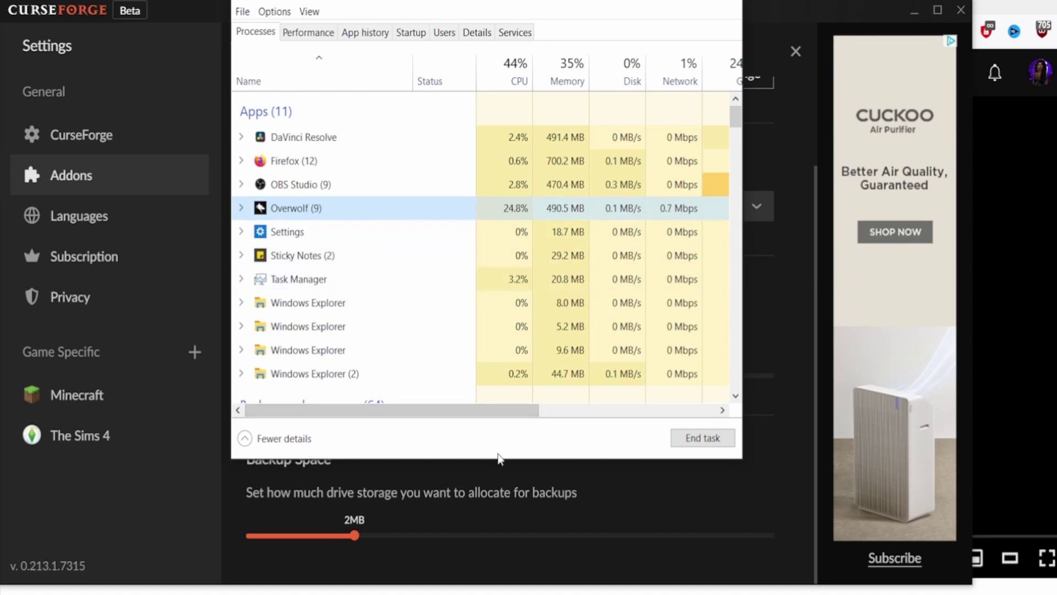
{"action": "left_click", "coordinate": [533, 493]}
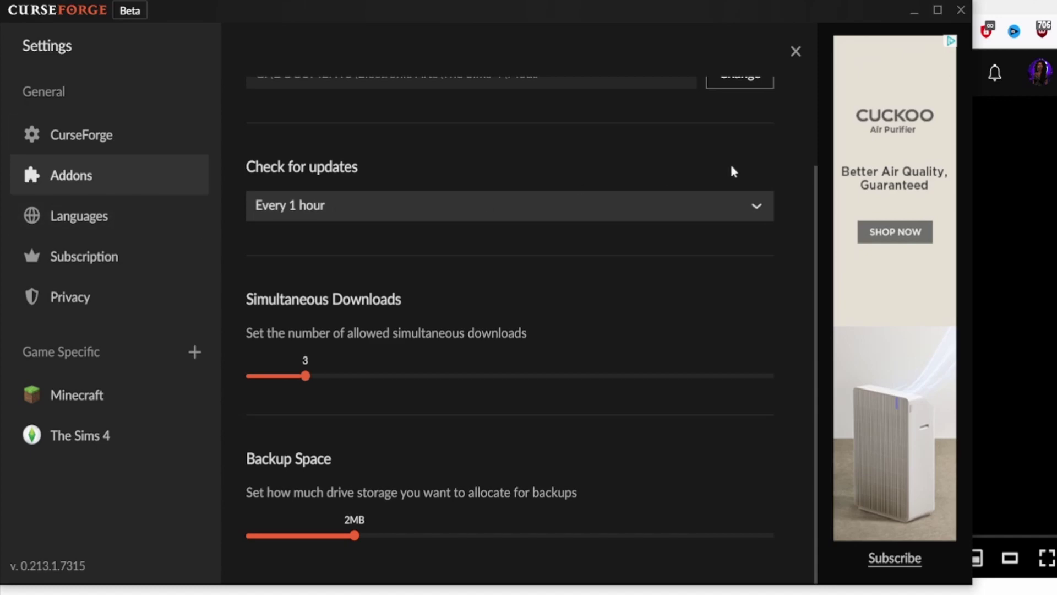
Review The Sims 4's game instance, mod management, automatic update and preferred release settings.
{"action": "scroll", "coordinate": [257, 358], "scroll_direction": "up", "scroll_amount": 2}
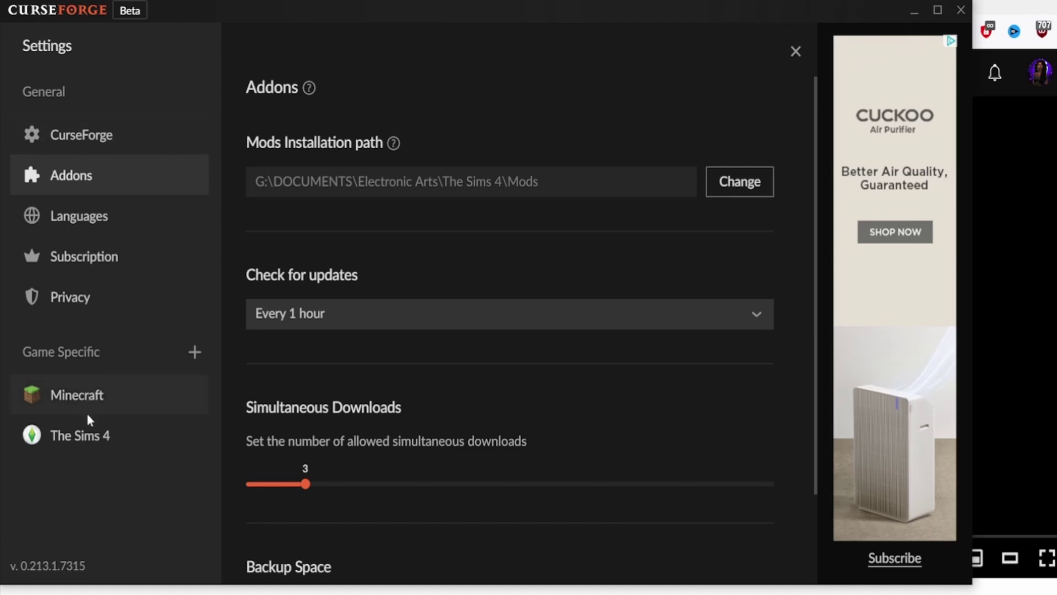
{"action": "left_click", "coordinate": [89, 438]}
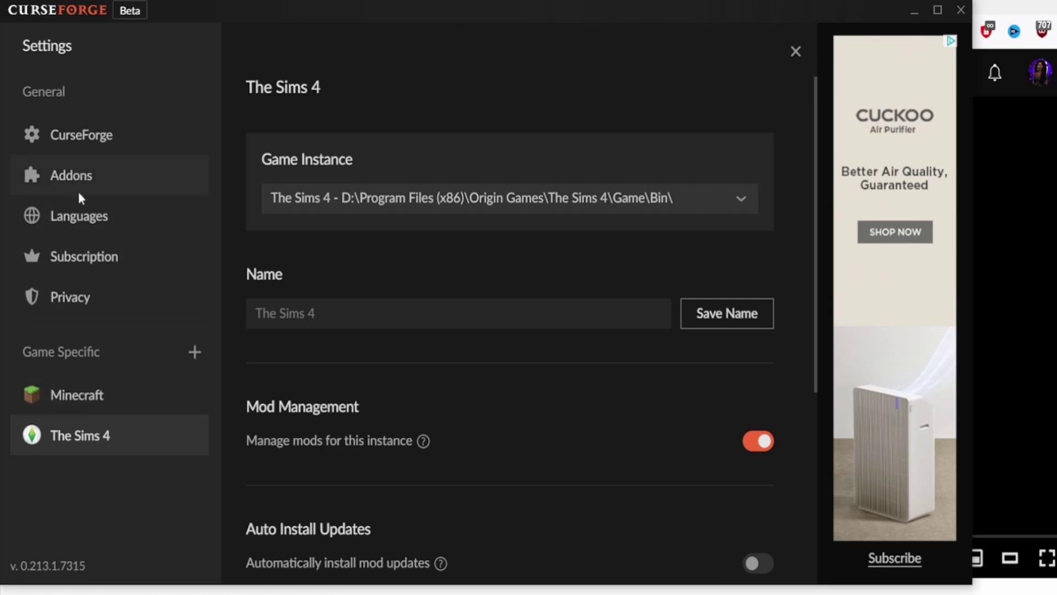
{"action": "scroll", "coordinate": [421, 545], "scroll_direction": "down", "scroll_amount": 3}
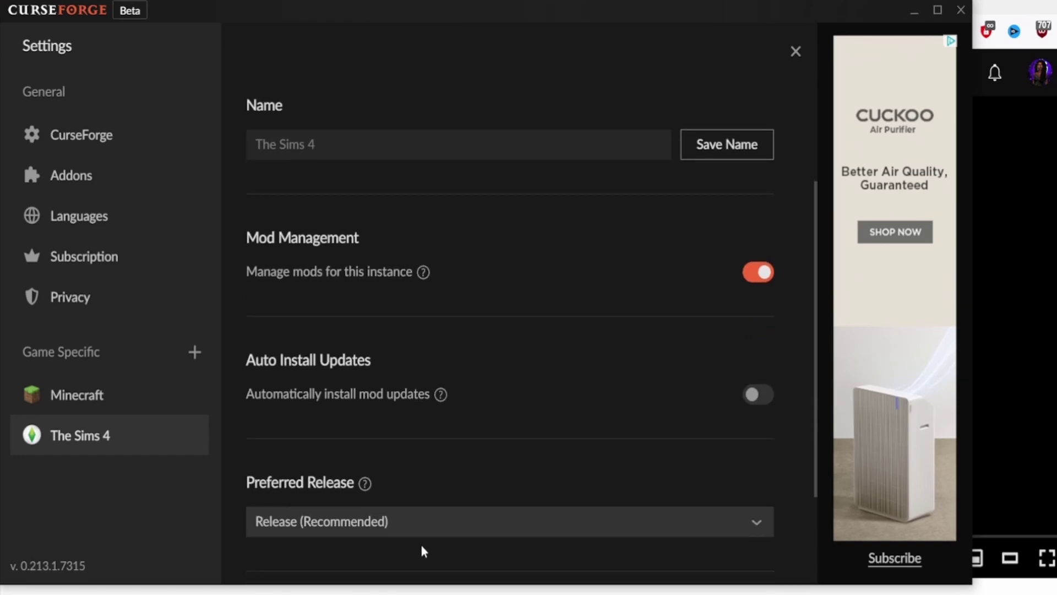
{"action": "scroll", "coordinate": [423, 550], "scroll_direction": "down", "scroll_amount": 3}
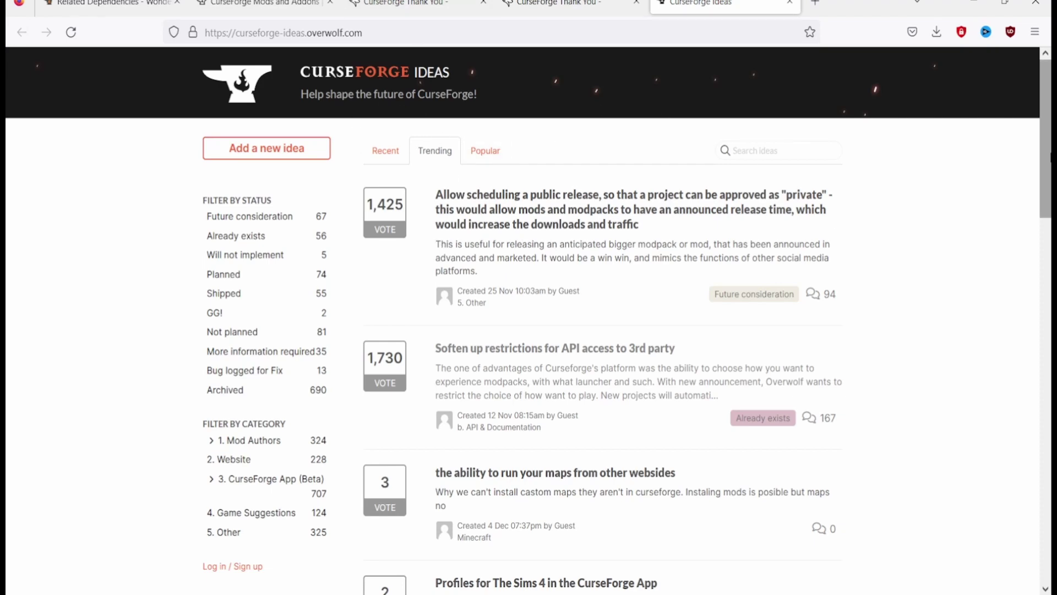
Start a new idea in The Sims 4 category on the CurseForge Ideas site, and return to the ideas list without submitting it.
{"action": "mouse_move", "coordinate": [1046, 132]}
{"action": "left_mouse_down"}
{"action": "mouse_move", "coordinate": [1050, 410]}
{"action": "mouse_move", "coordinate": [1049, 132]}
{"action": "left_mouse_up"}
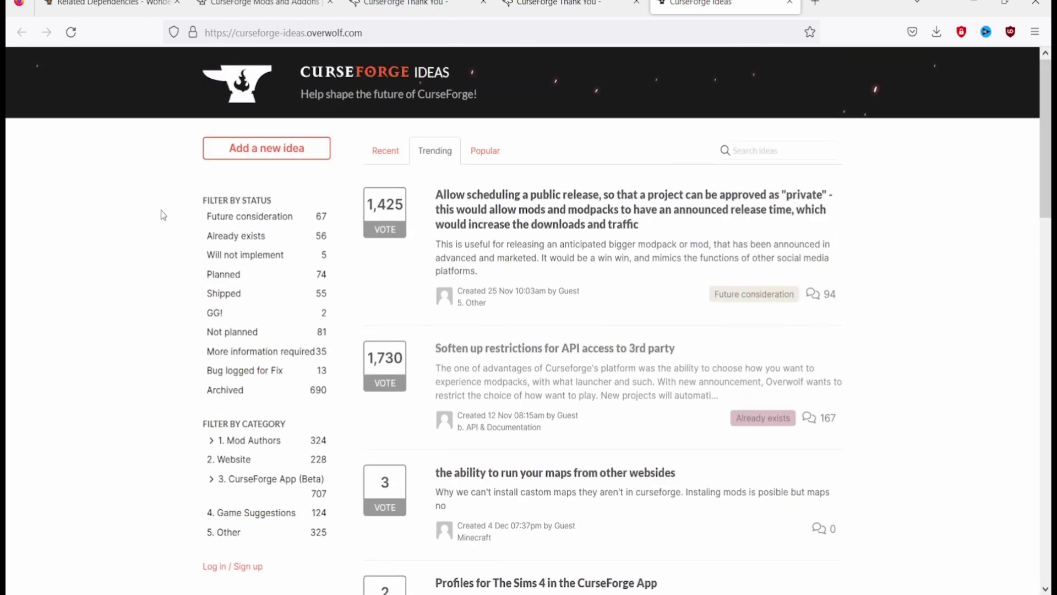
{"action": "left_click", "coordinate": [246, 154]}
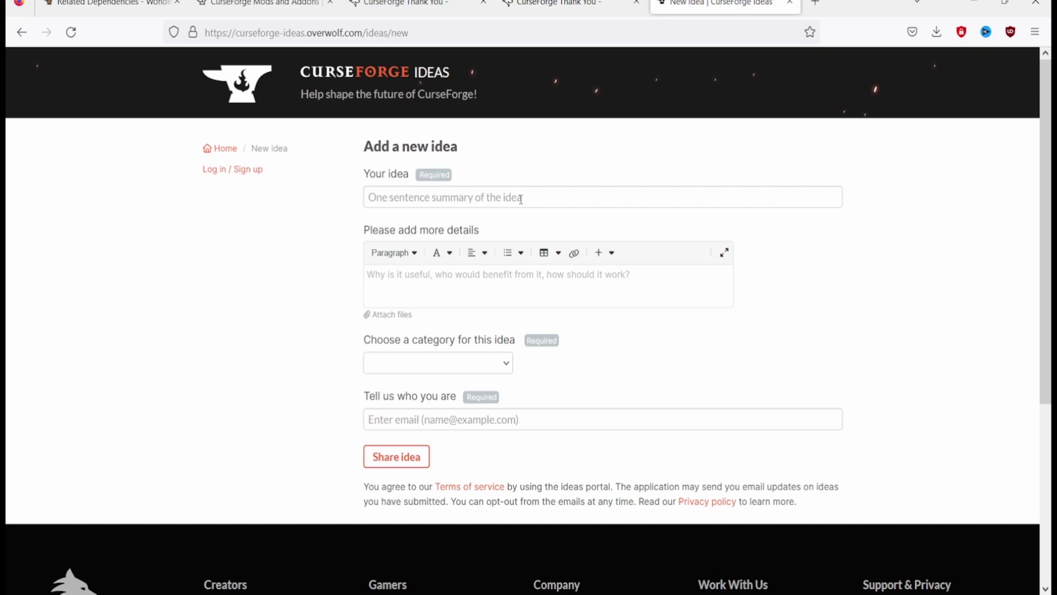
{"action": "left_click", "coordinate": [501, 372]}
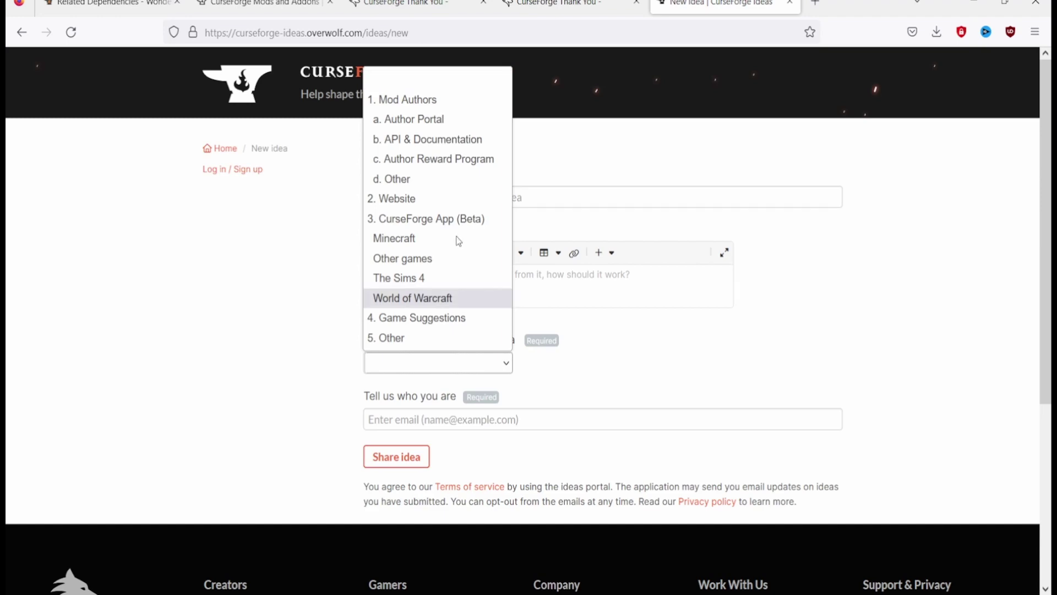
{"action": "left_click", "coordinate": [426, 282]}
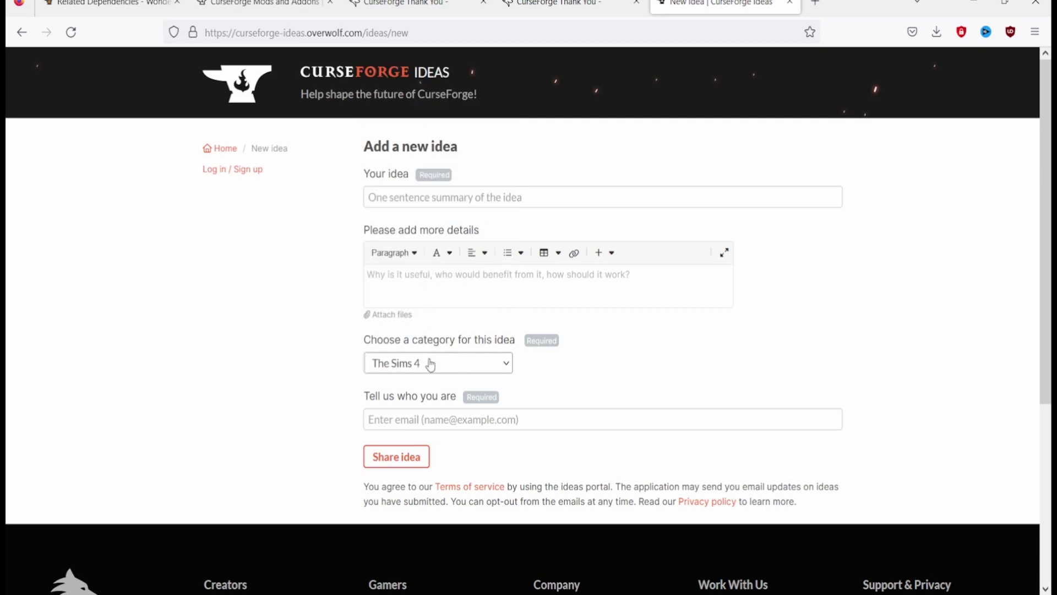
{"action": "left_click", "coordinate": [410, 199]}
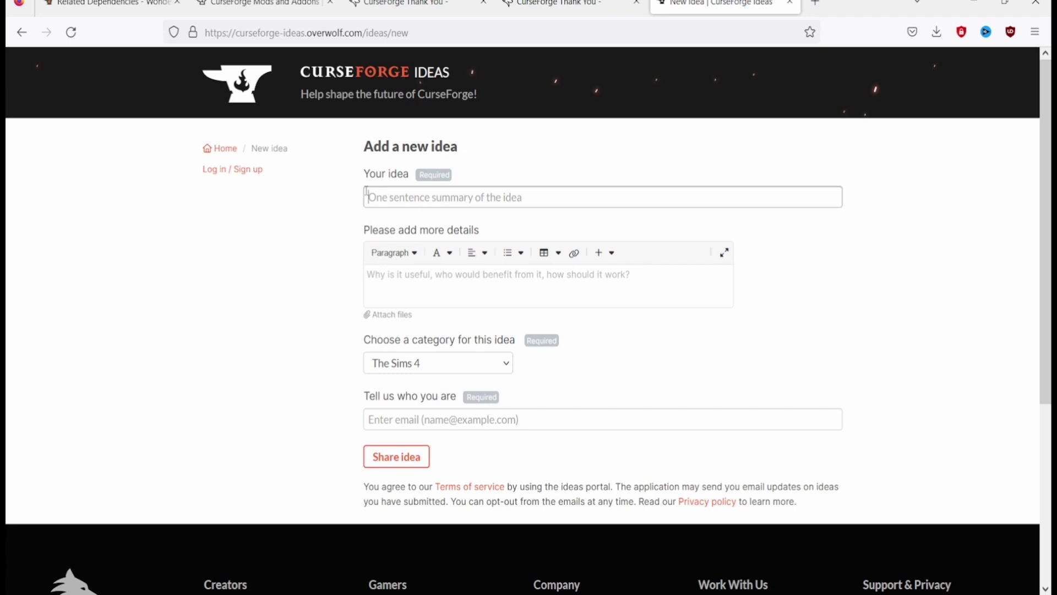
{"action": "left_click", "coordinate": [22, 32]}
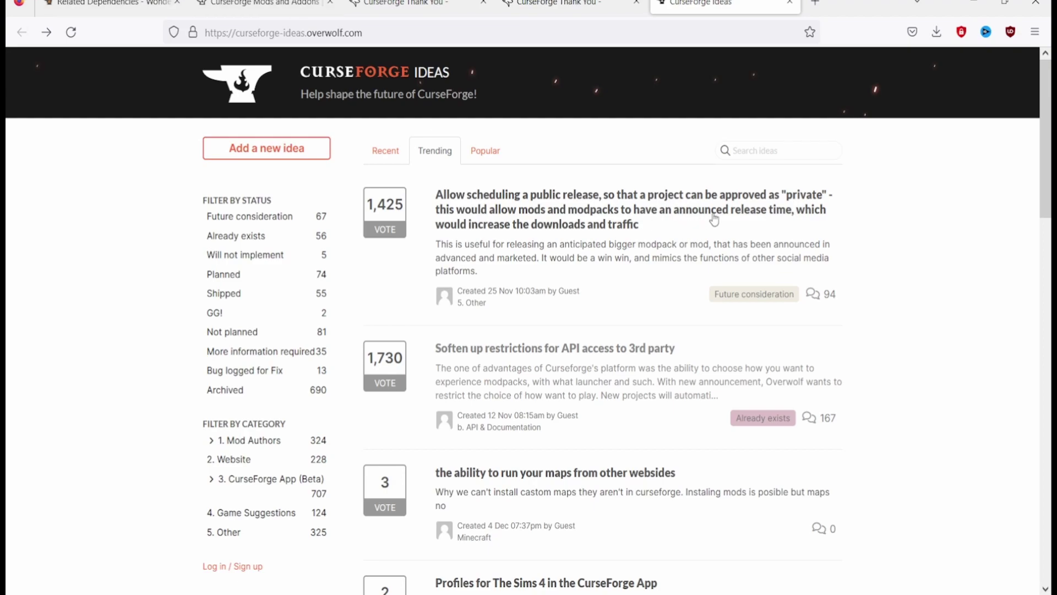
Examine the trending ideas and the most recent ideas submitted on the CurseForge Ideas site.
{"action": "scroll", "coordinate": [963, 279], "scroll_direction": "down", "scroll_amount": 4}
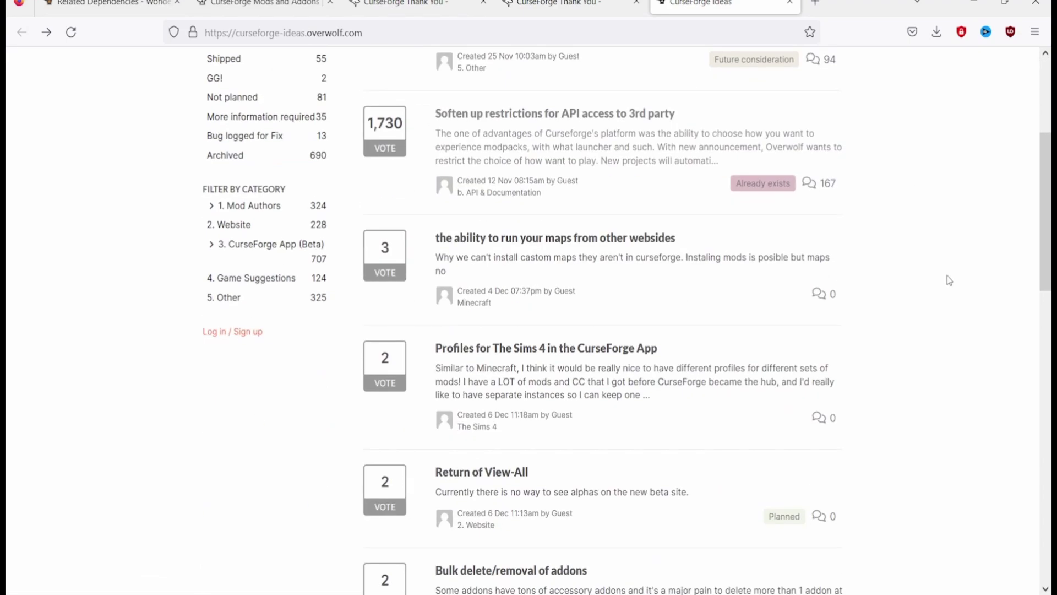
{"action": "scroll", "coordinate": [949, 280], "scroll_direction": "down", "scroll_amount": 5}
{"action": "scroll", "coordinate": [949, 280], "scroll_direction": "up", "scroll_amount": 9}
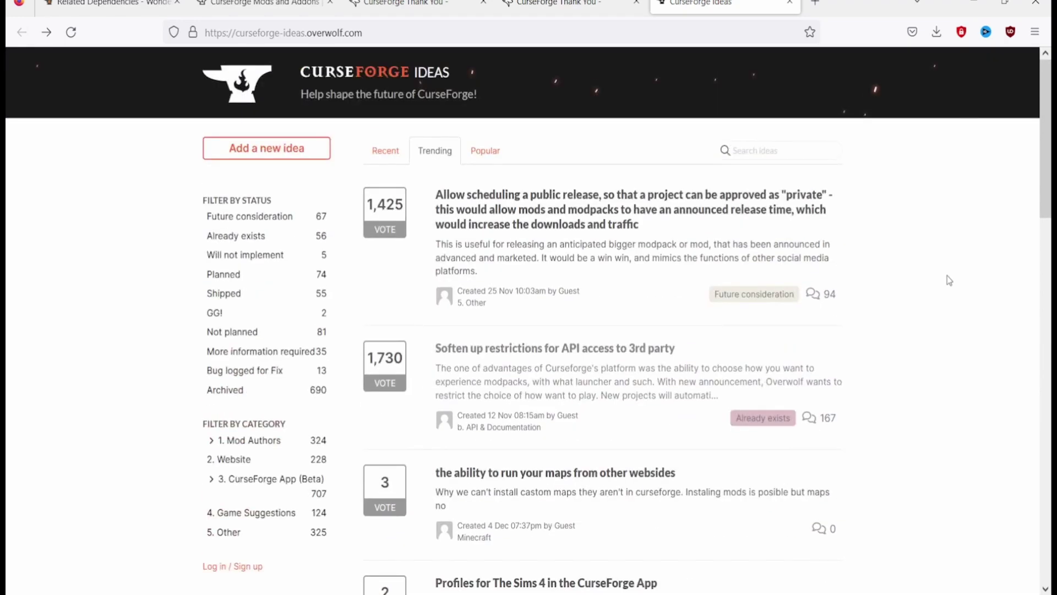
{"action": "scroll", "coordinate": [949, 280], "scroll_direction": "down", "scroll_amount": 1}
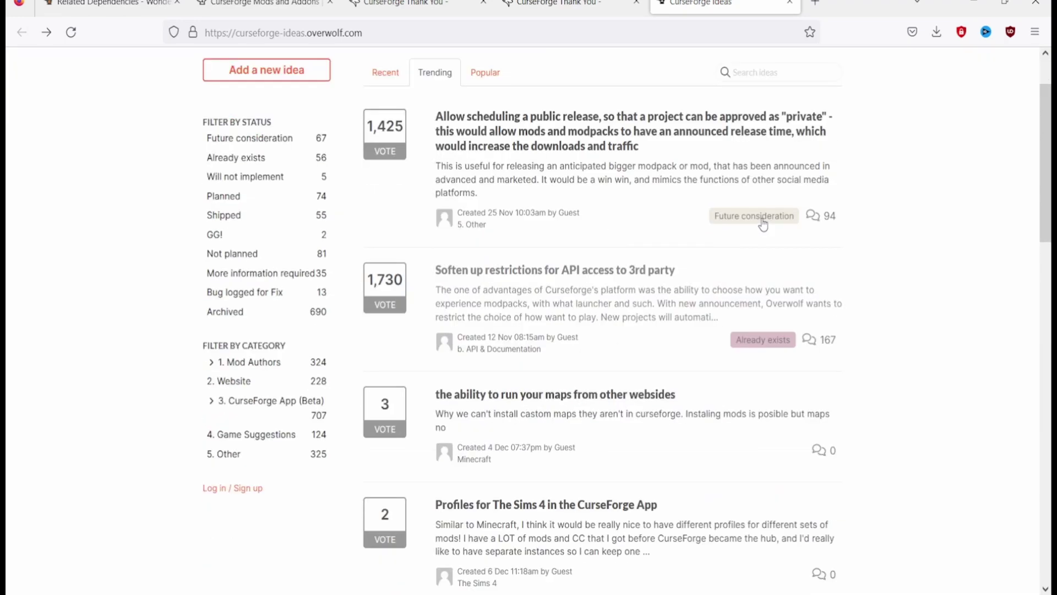
{"action": "scroll", "coordinate": [928, 311], "scroll_direction": "down", "scroll_amount": 5}
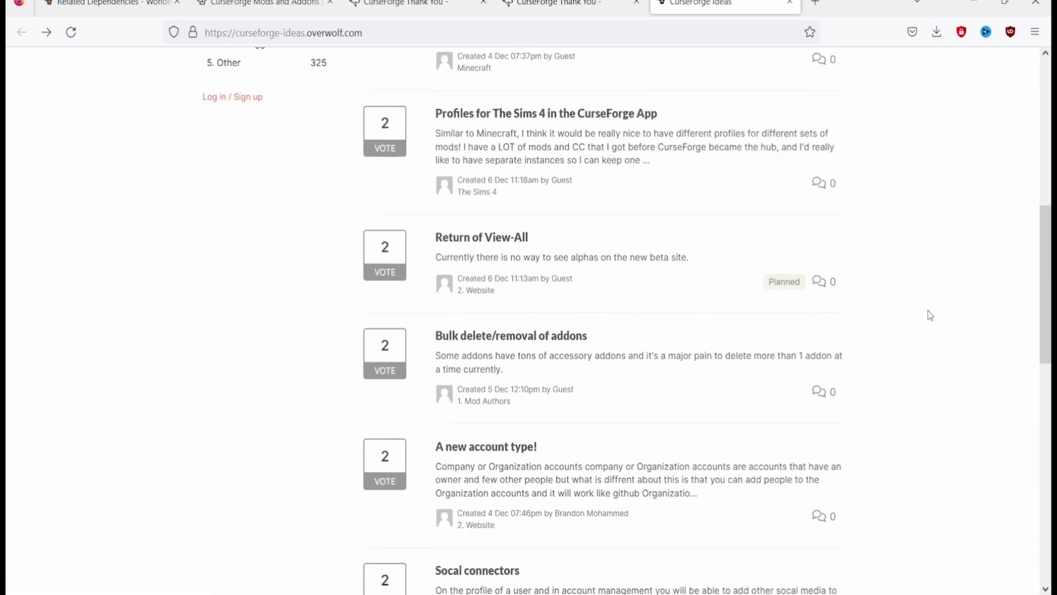
{"action": "scroll", "coordinate": [911, 276], "scroll_direction": "up", "scroll_amount": 2}
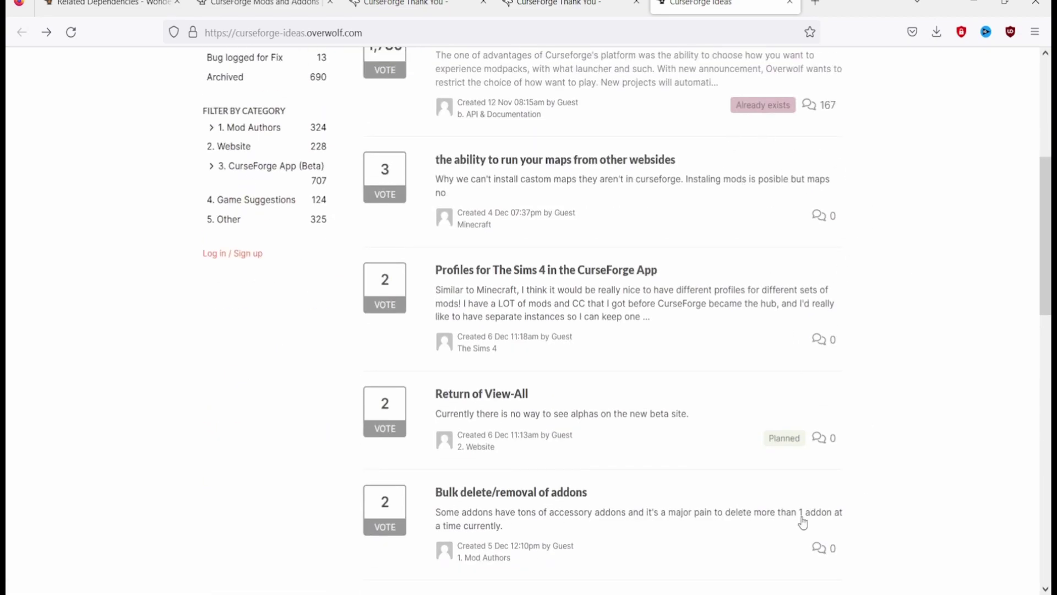
{"action": "scroll", "coordinate": [748, 484], "scroll_direction": "up", "scroll_amount": 4}
{"action": "left_click", "coordinate": [374, 156]}
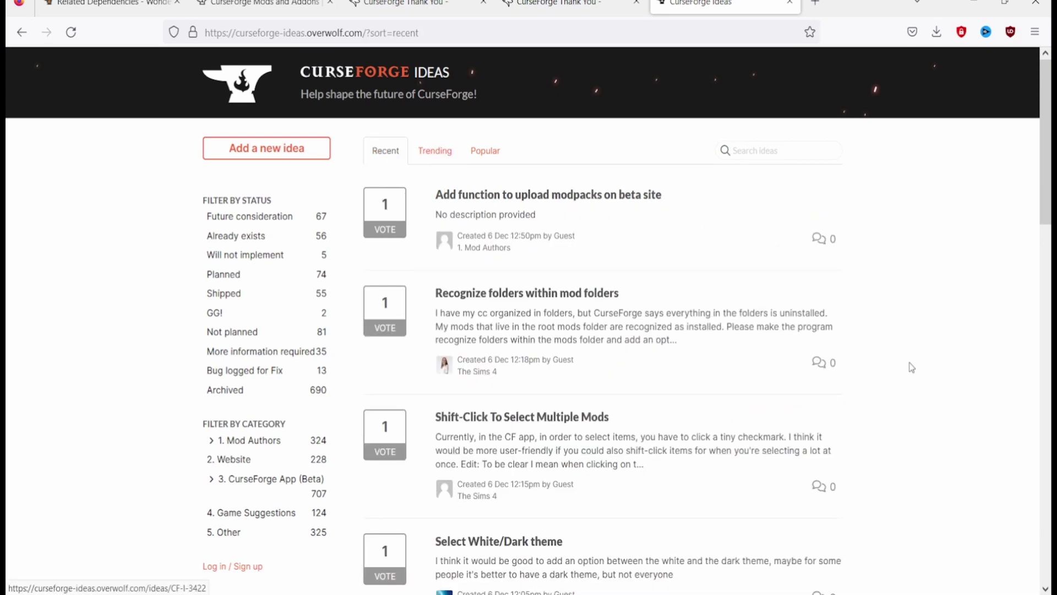
{"action": "scroll", "coordinate": [910, 370], "scroll_direction": "down", "scroll_amount": 5}
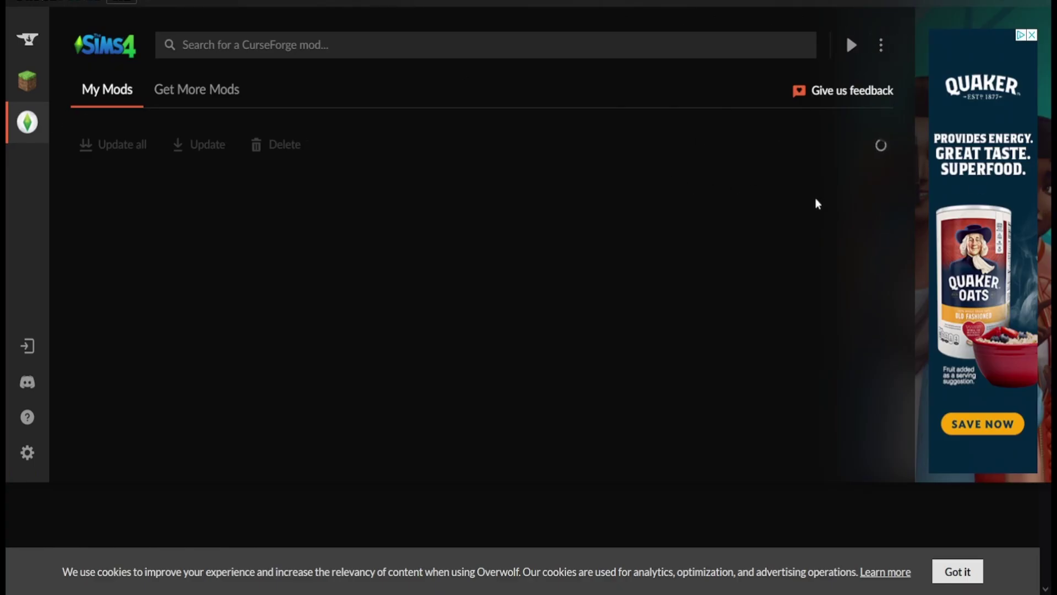
Look through the featured Sims 4 mods in the CurseForge app, and browse the catalog by the Mods category.
{"action": "left_click", "coordinate": [206, 91]}
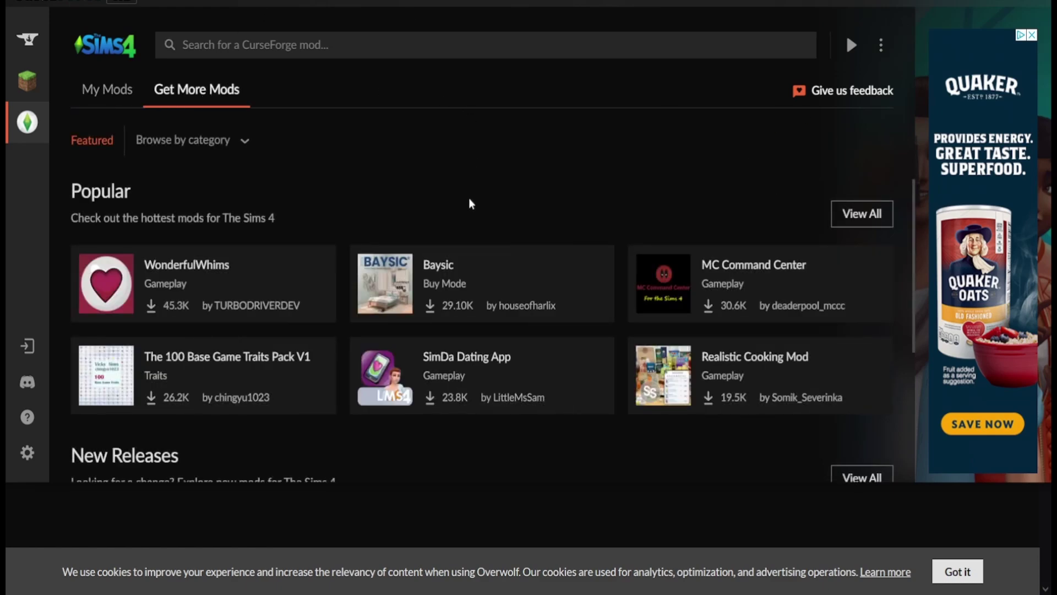
{"action": "scroll", "coordinate": [473, 201], "scroll_direction": "down", "scroll_amount": 4}
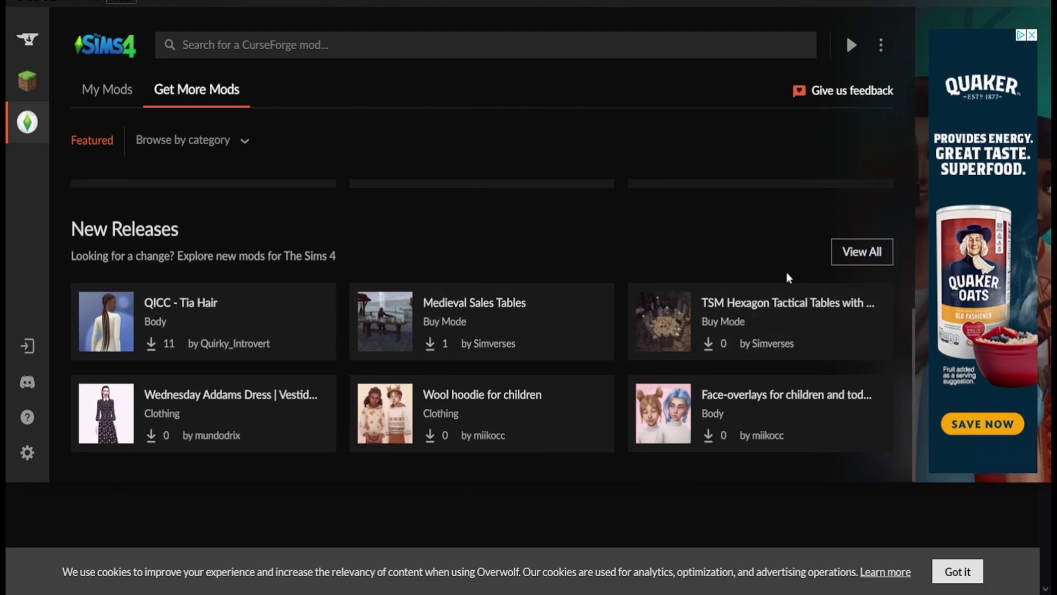
{"action": "scroll", "coordinate": [788, 276], "scroll_direction": "up", "scroll_amount": 3}
{"action": "scroll", "coordinate": [782, 275], "scroll_direction": "up", "scroll_amount": 2}
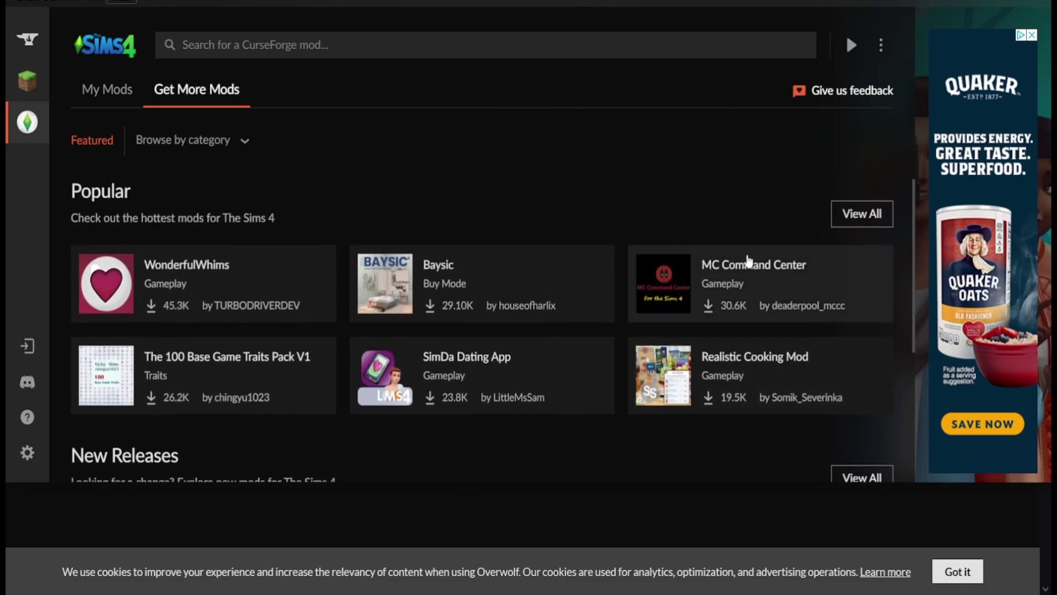
{"action": "left_click", "coordinate": [175, 141]}
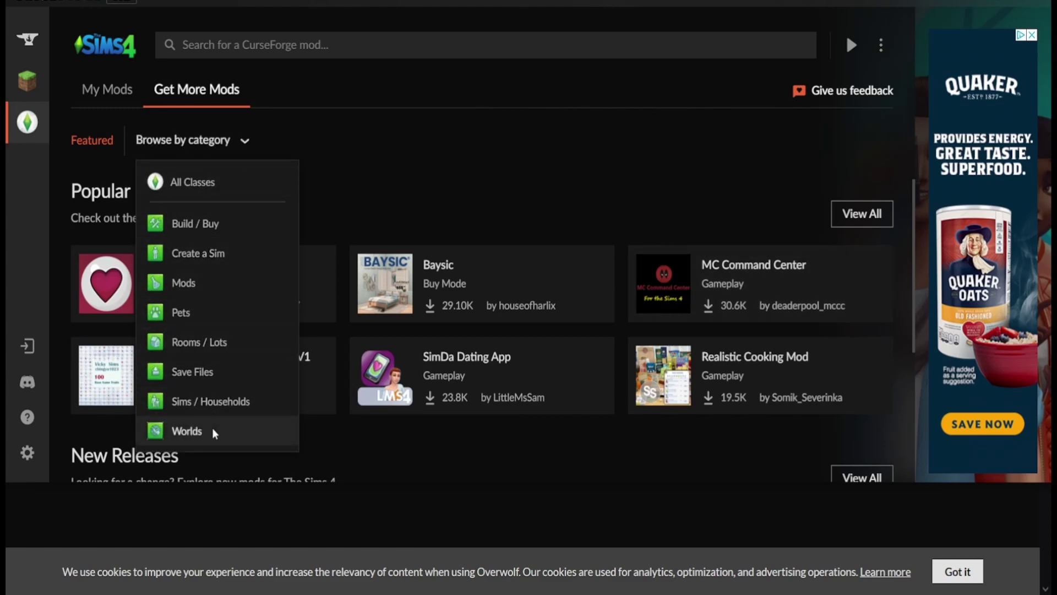
{"action": "left_click", "coordinate": [195, 287]}
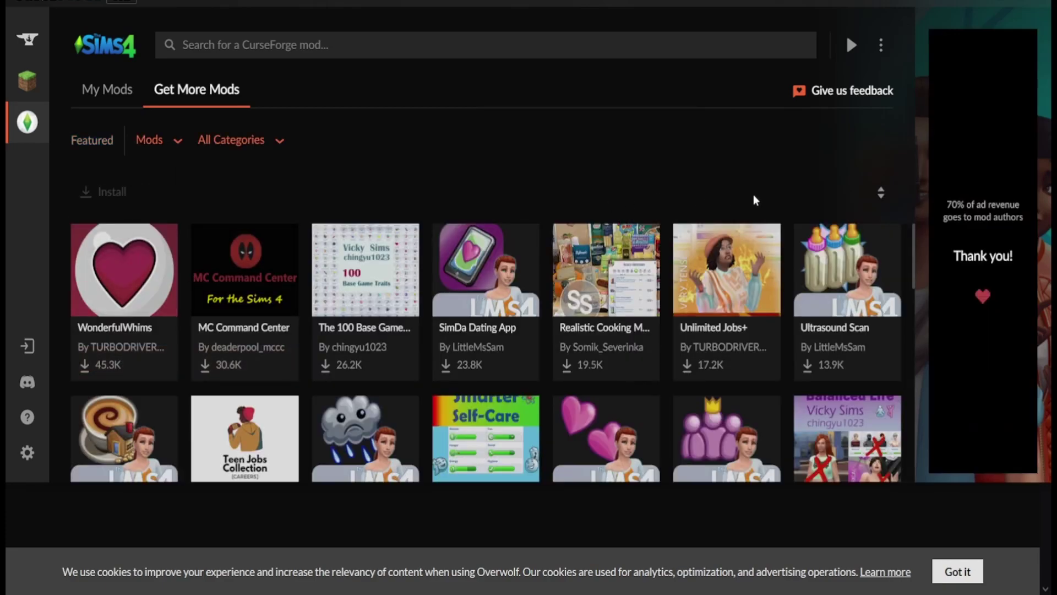